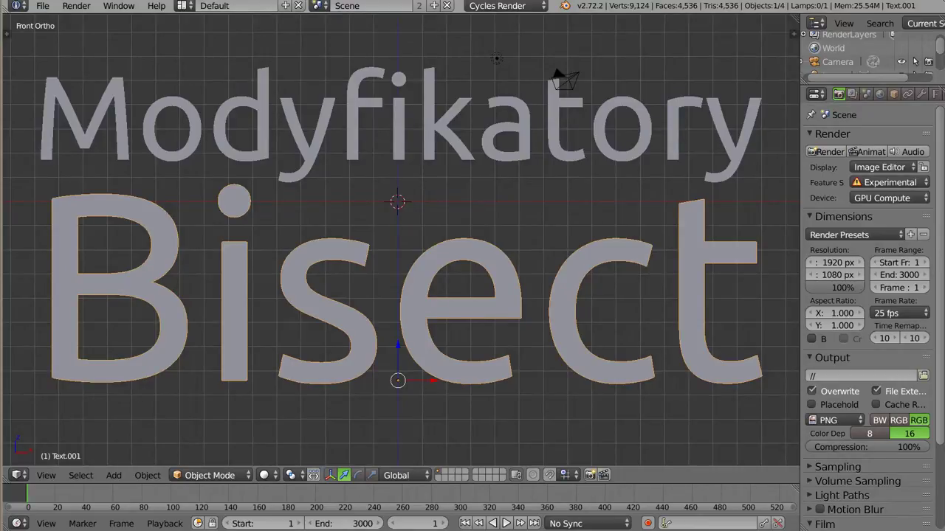
- Dismiss the Blender splash screen to reveal the title text scene
click(567, 6)
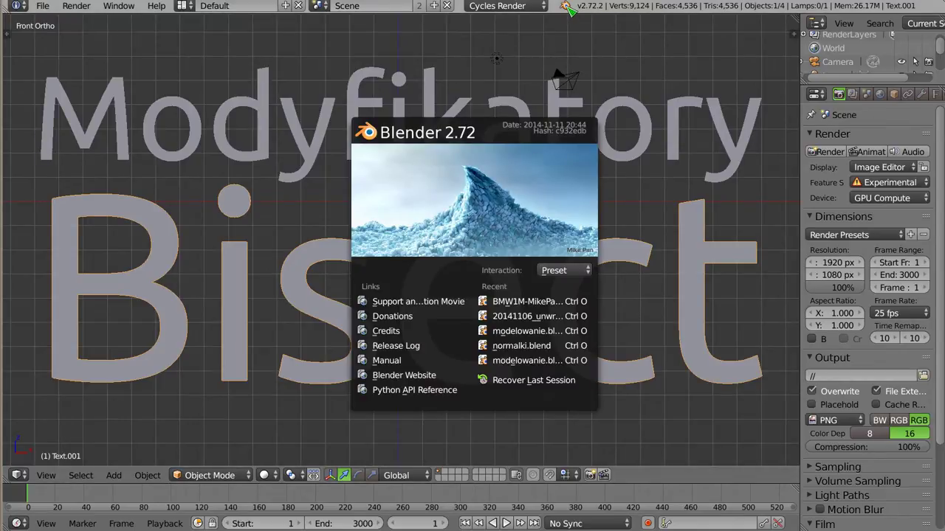
click(567, 7)
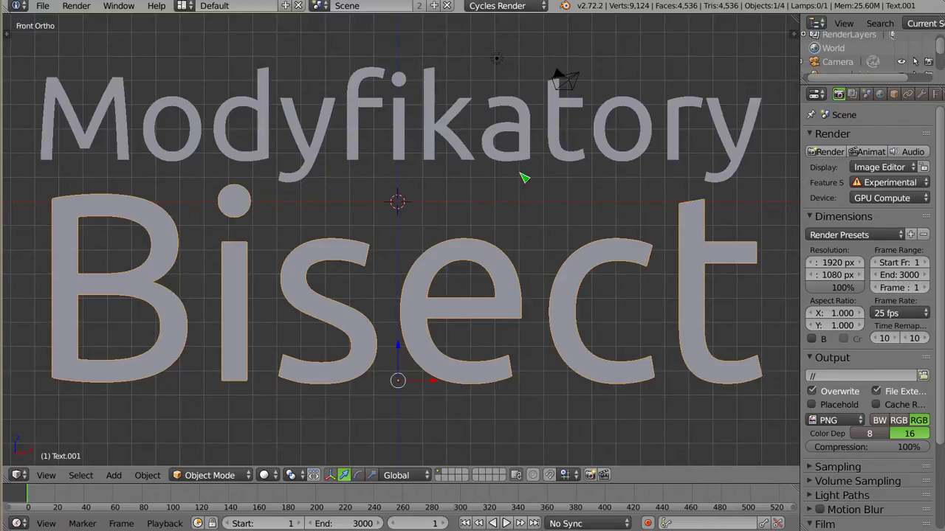
- Delete the Bisect and Modyfikatory text objects, leaving the scene empty
key(x)
click(493, 262)
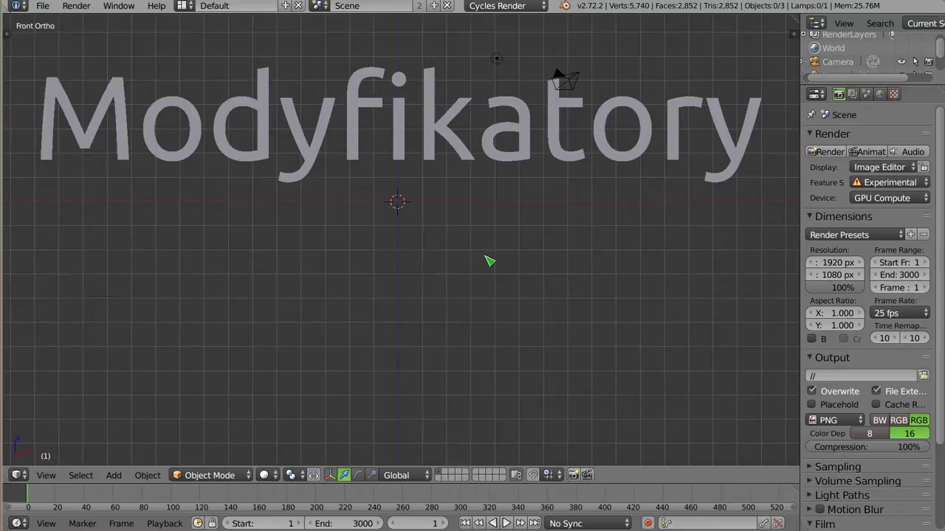
right_click(495, 155)
key(x)
click(495, 156)
mouse_move(440, 215)
shift+middle_down()
mouse_move(487, 301)
mouse_move(473, 267)
shift+middle_up()
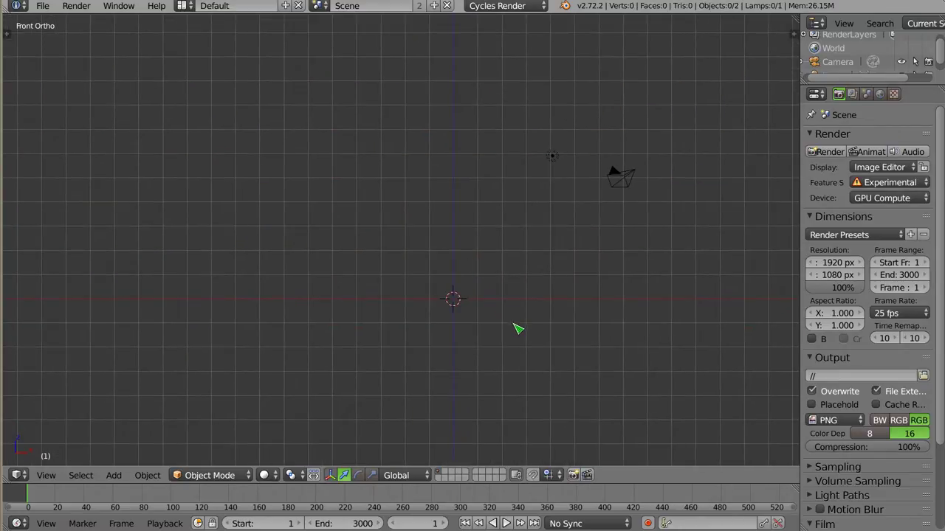
- Add a cube at the centre and maximize the 3D viewport around it
key(shift+a)
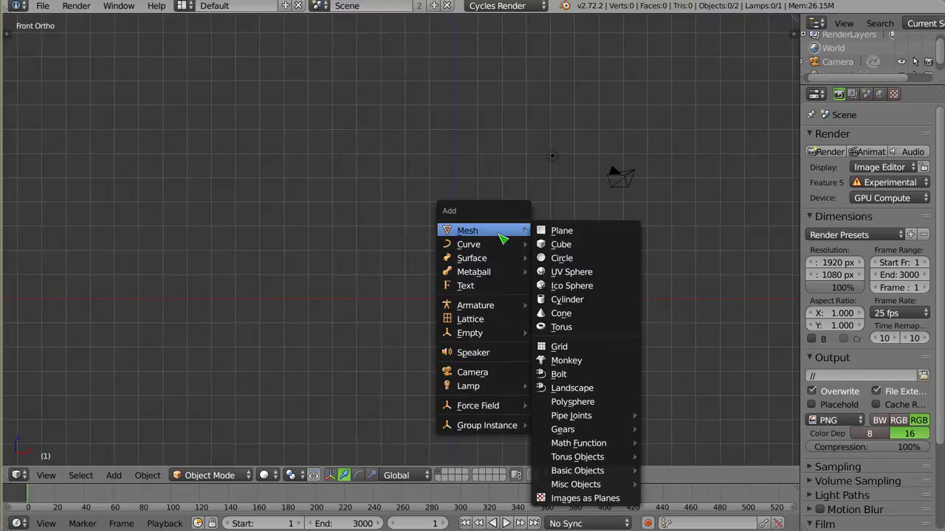
click(563, 244)
scroll(458, 317, up, 4)
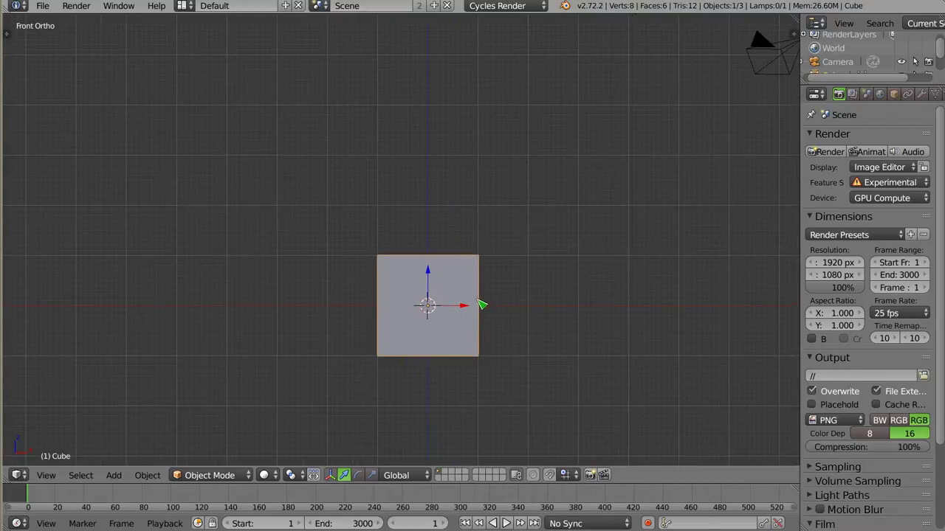
mouse_move(538, 238)
middle_down()
mouse_move(421, 231)
mouse_move(422, 213)
mouse_move(443, 280)
mouse_move(477, 319)
middle_up()
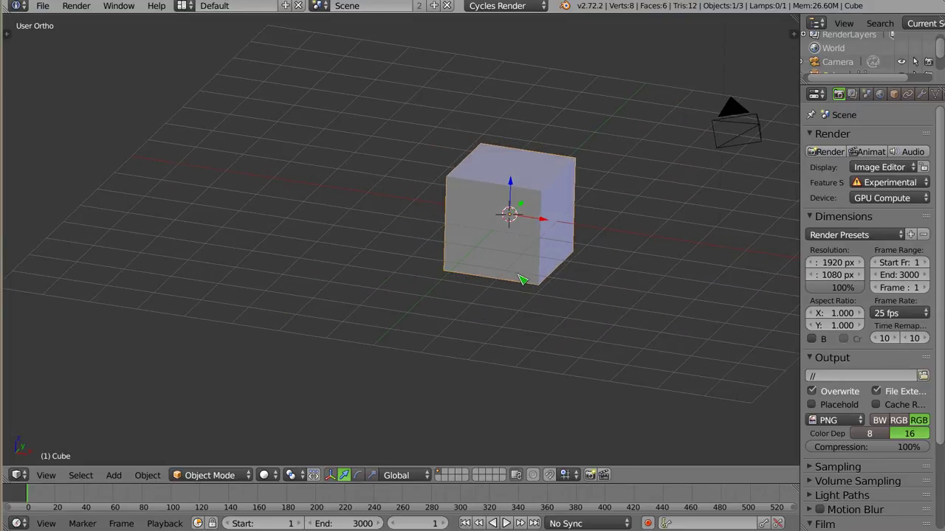
key(ctrl+Up)
shift+middle_drag(624, 286, 561, 326)
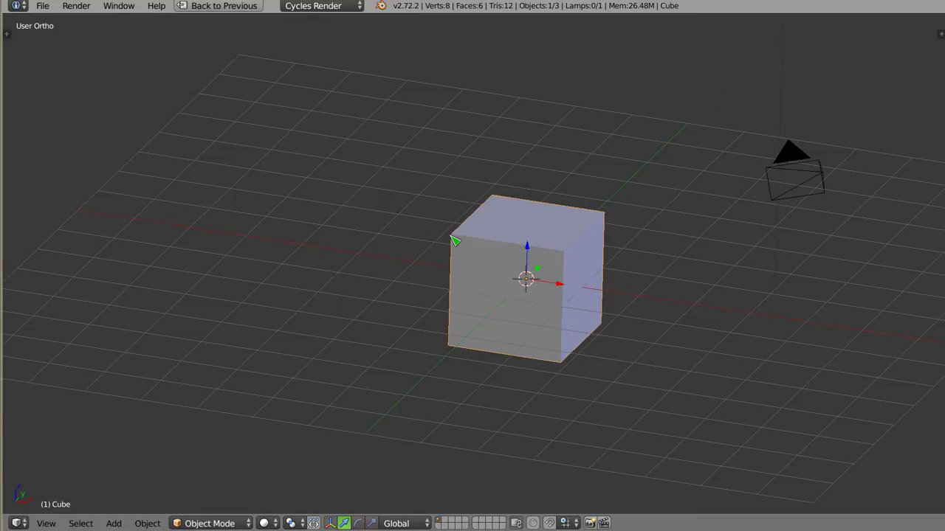
- Show the Tool Shelf, put the cube in Edit Mode and start the Bisect tool
key(t)
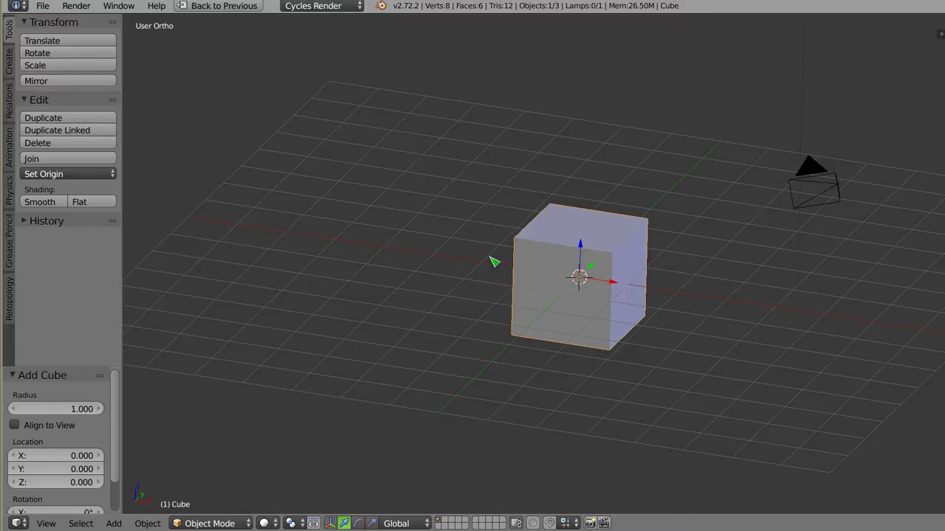
key(Tab)
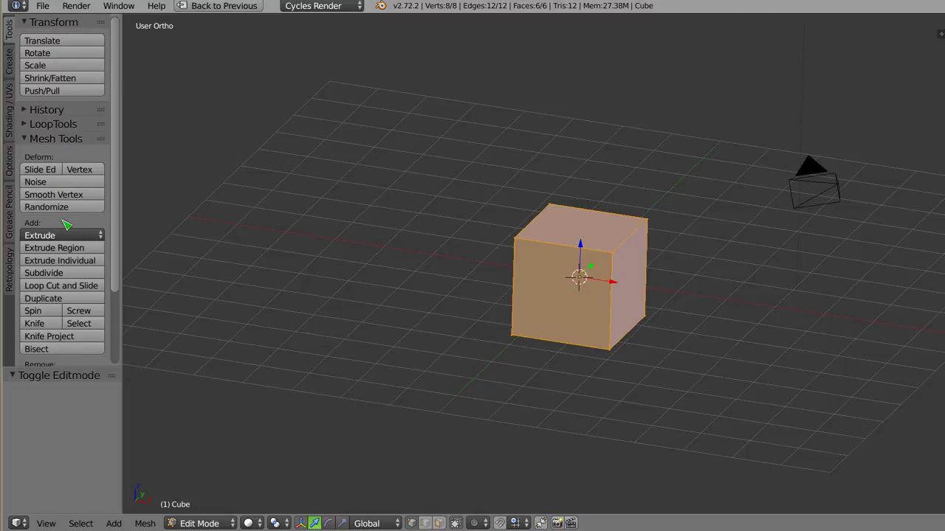
drag(118, 67, 119, 124)
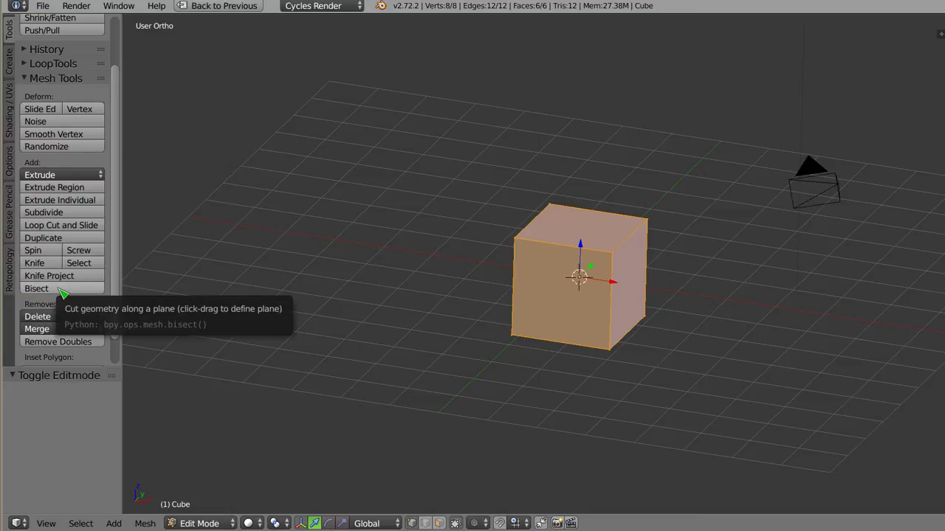
click(59, 289)
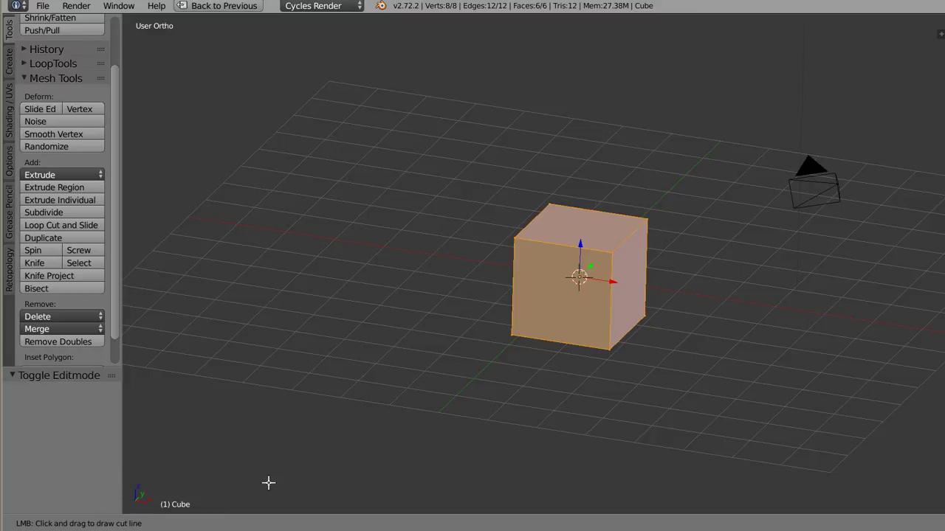
- Draw a diagonal Bisect line across the cube, adding a new edge loop
mouse_move(569, 173)
mouse_down()
mouse_move(490, 150)
mouse_move(564, 208)
mouse_move(539, 244)
mouse_move(544, 268)
mouse_move(577, 313)
mouse_move(630, 315)
mouse_move(676, 407)
mouse_move(721, 382)
mouse_move(731, 207)
mouse_move(673, 292)
mouse_move(571, 386)
mouse_move(506, 414)
mouse_move(620, 374)
mouse_up()
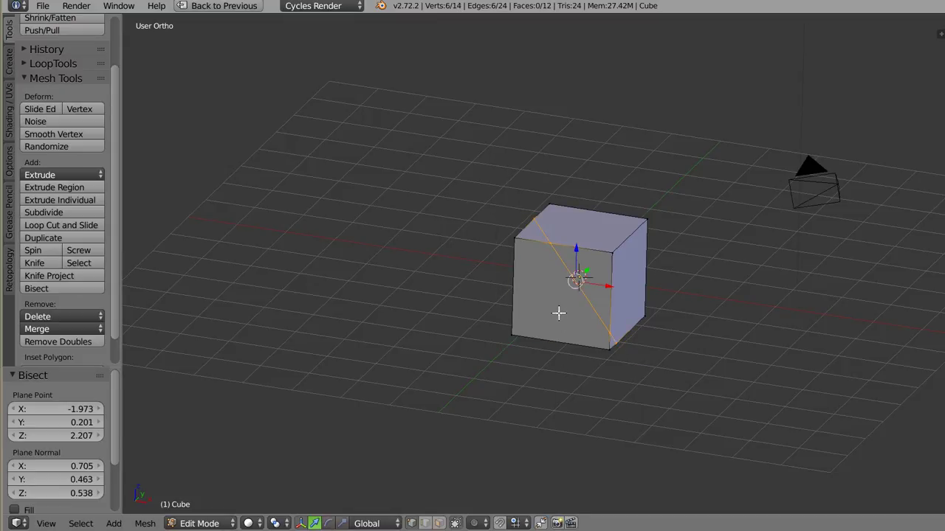
mouse_move(559, 313)
middle_down()
mouse_move(632, 359)
mouse_move(907, 347)
mouse_move(727, 336)
mouse_move(567, 288)
mouse_move(445, 236)
mouse_move(438, 128)
mouse_move(449, 96)
mouse_move(507, 219)
mouse_move(609, 354)
mouse_move(588, 357)
middle_up()
scroll(609, 279, up, 3)
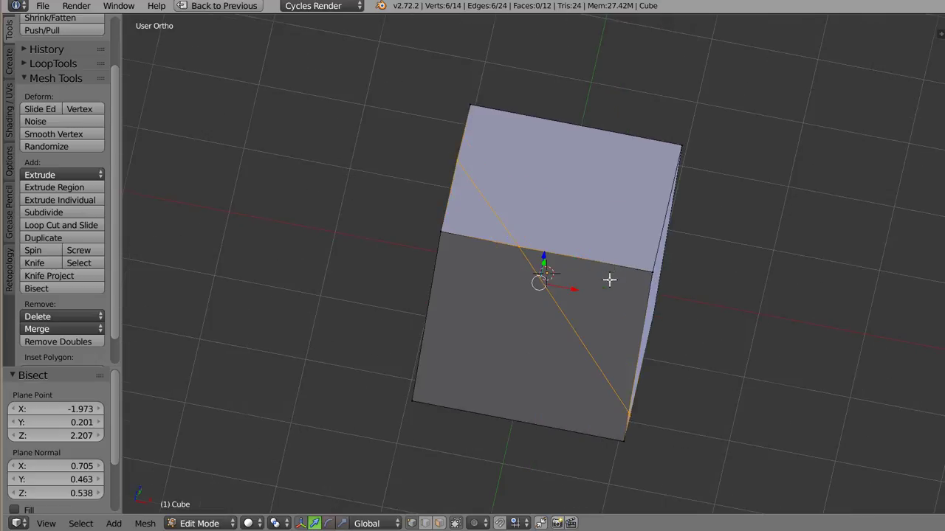
mouse_move(609, 278)
middle_down()
mouse_move(580, 288)
mouse_move(594, 224)
middle_up()
key(z)
- Inspect the cut in wireframe from front and top, then reveal the Fill and Clear options
mouse_move(574, 279)
middle_down()
mouse_move(473, 274)
mouse_move(554, 317)
mouse_move(561, 307)
mouse_move(551, 327)
mouse_move(435, 307)
middle_up()
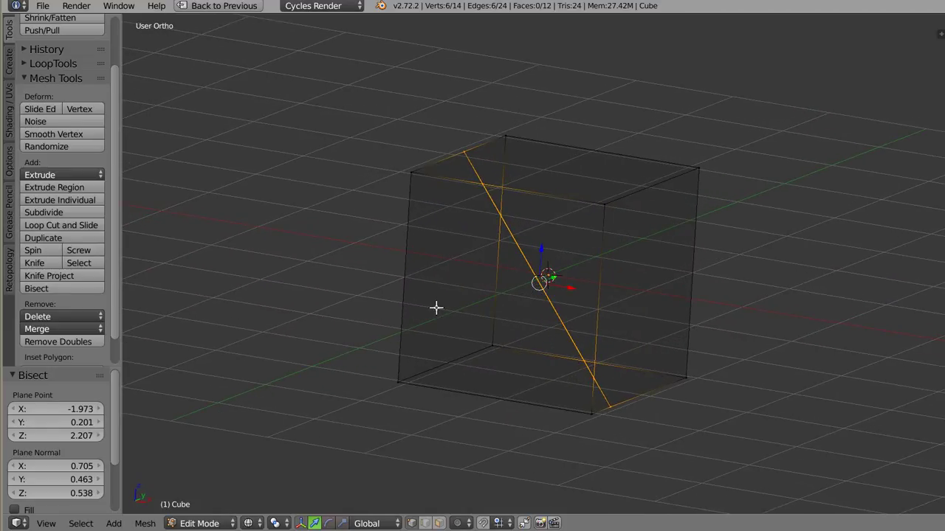
mouse_move(520, 310)
middle_down()
mouse_move(517, 236)
mouse_move(495, 281)
mouse_move(585, 247)
mouse_move(445, 167)
mouse_move(430, 194)
mouse_move(413, 186)
middle_up()
key(z)
shift+middle_drag(539, 279, 590, 226)
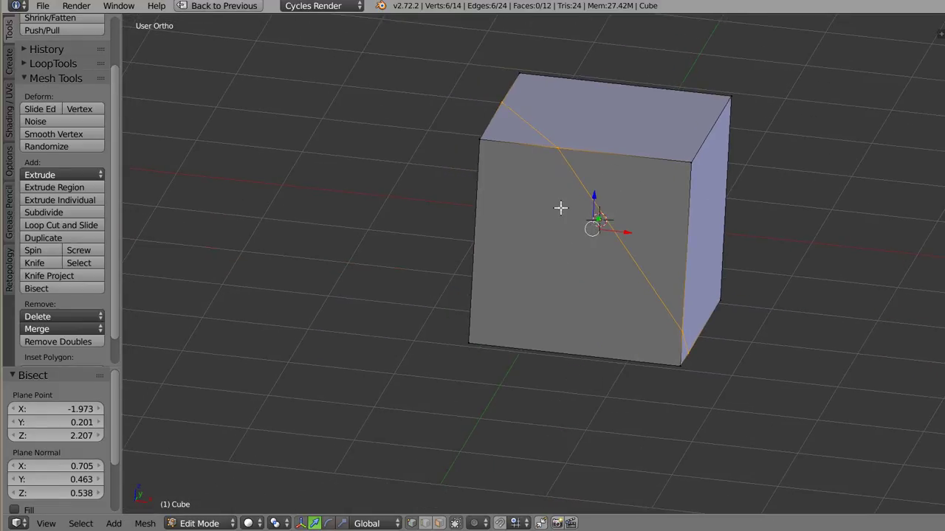
drag(76, 366, 77, 270)
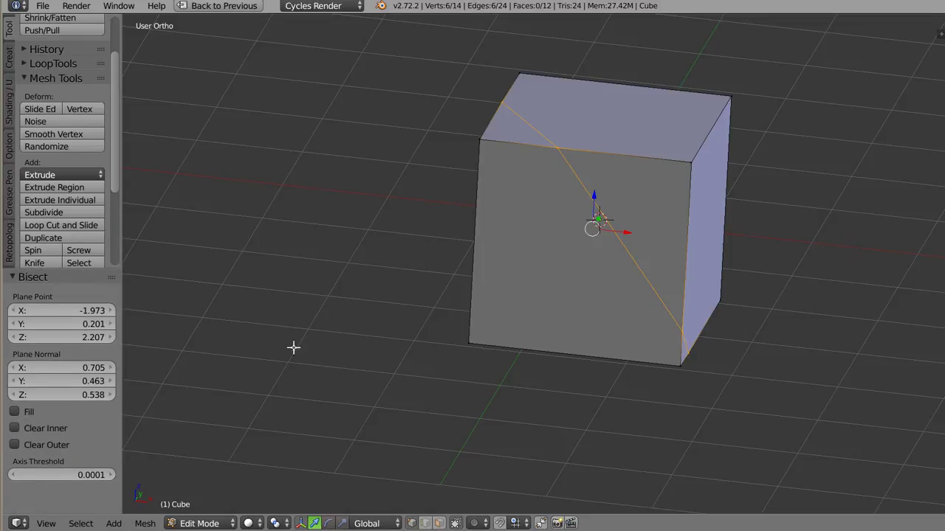
- Bring up the Bisect settings in the F6 floating panel, showing the full section
key(F6)
mouse_move(60, 454)
ctrl+middle_down()
mouse_move(69, 418)
mouse_move(124, 371)
ctrl+middle_up()
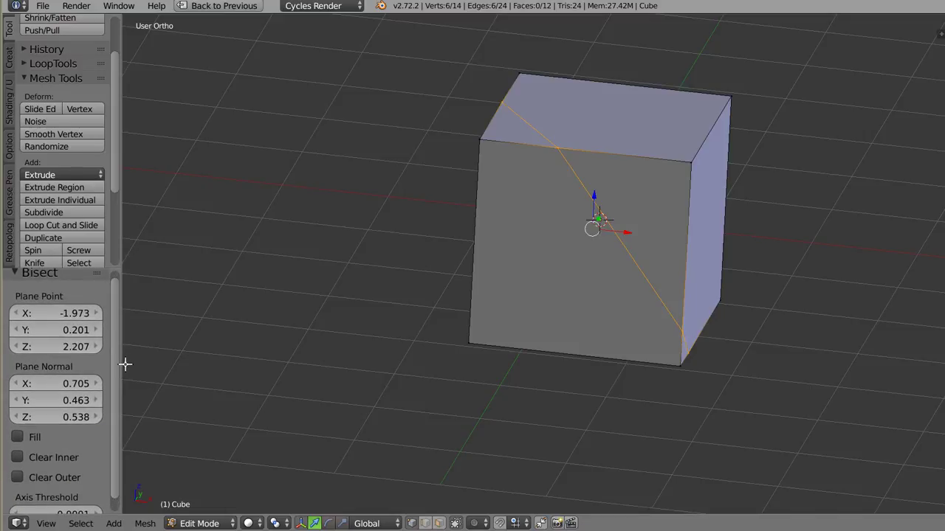
drag(123, 365, 191, 366)
scroll(77, 419, down, 1)
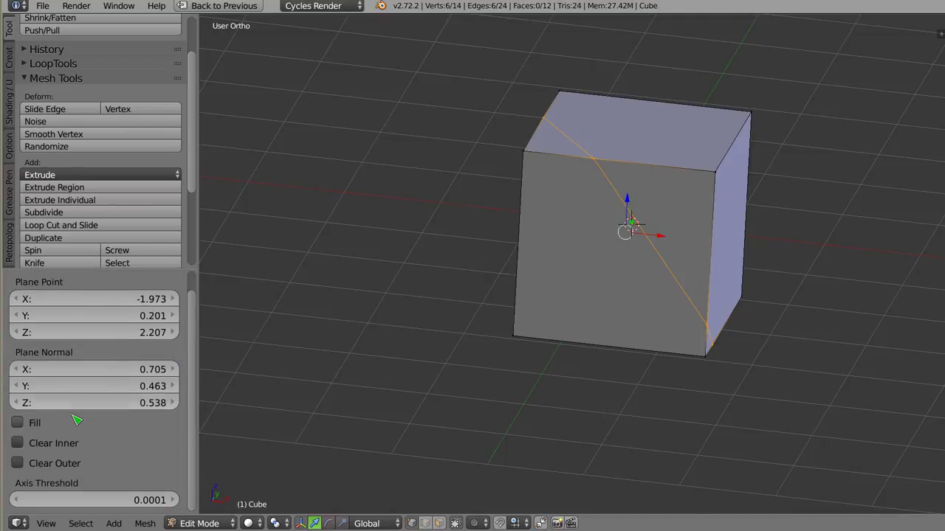
drag(111, 270, 111, 196)
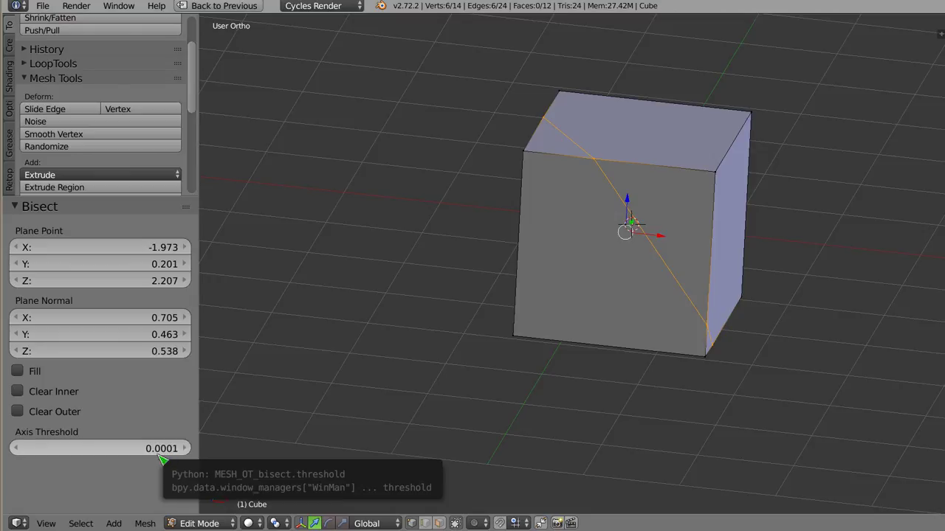
- Set the Bisect Axis Threshold to 0.00001, after briefly trying 10
drag(160, 451, 108, 452)
click(76, 445)
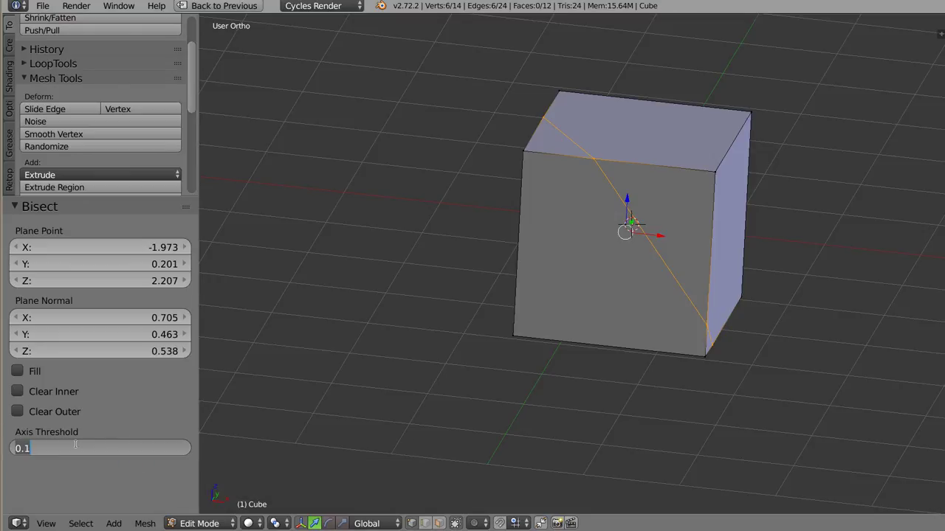
text(10)
key(Return)
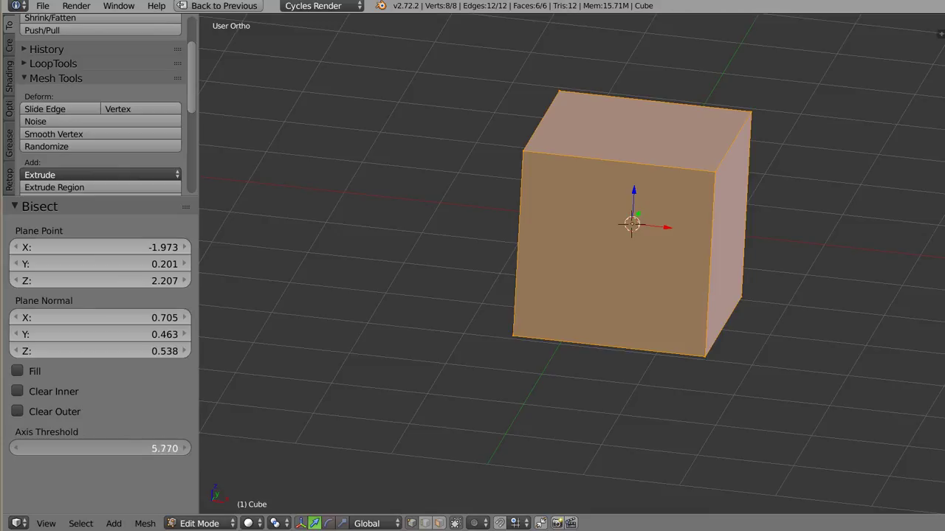
drag(99, 448, 66, 448)
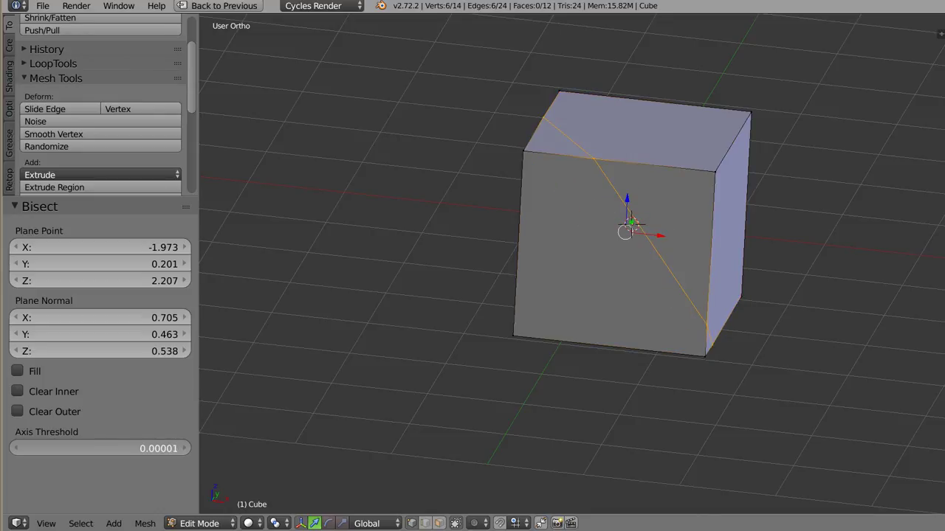
drag(81, 448, 142, 452)
click(132, 448)
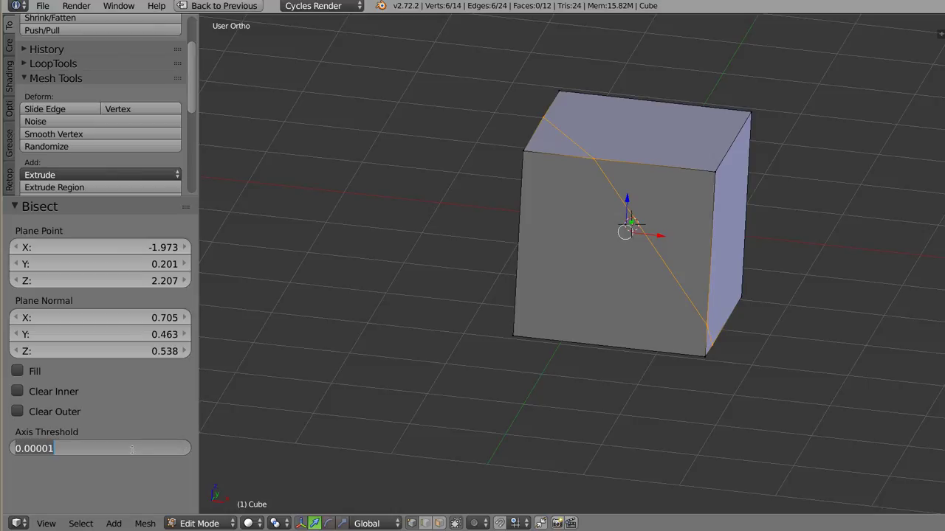
key(Return)
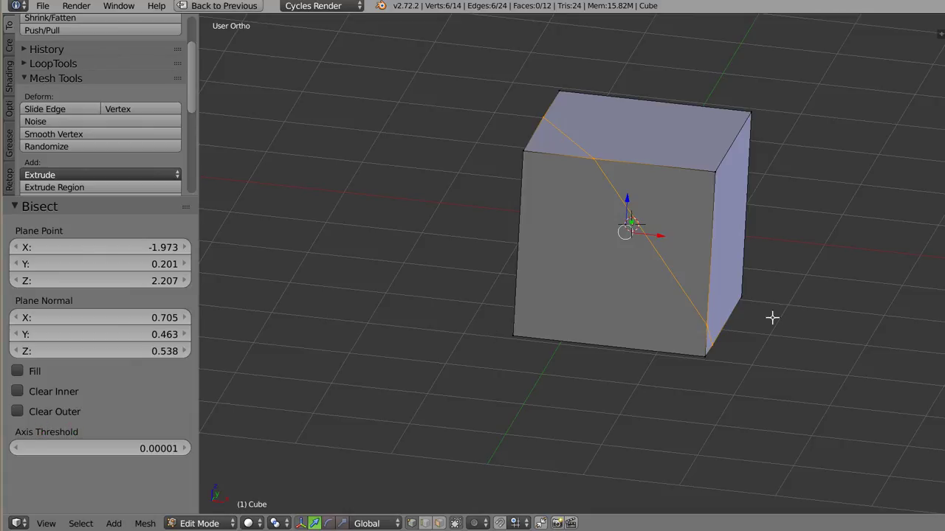
- Switch from Clear Outer to Clear Inner, leaving the outer part with an open cut face
click(17, 412)
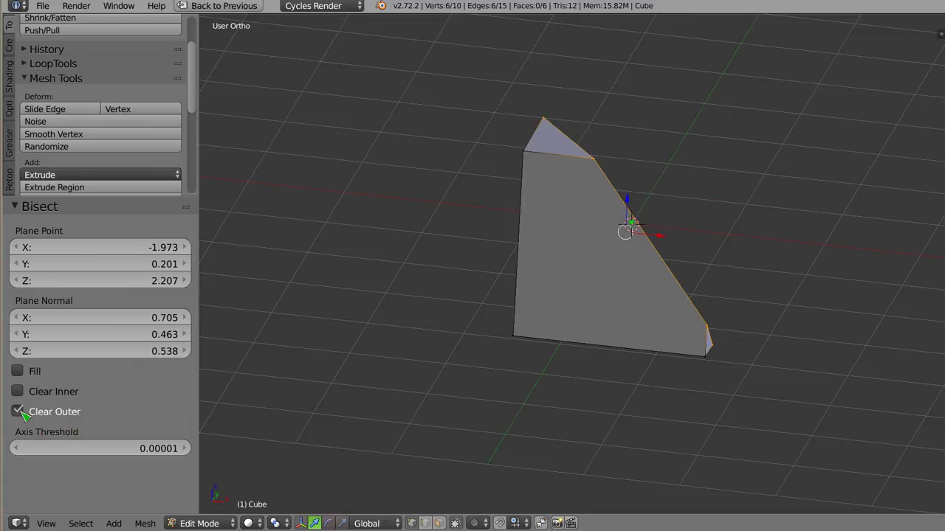
middle_drag(598, 330, 562, 361)
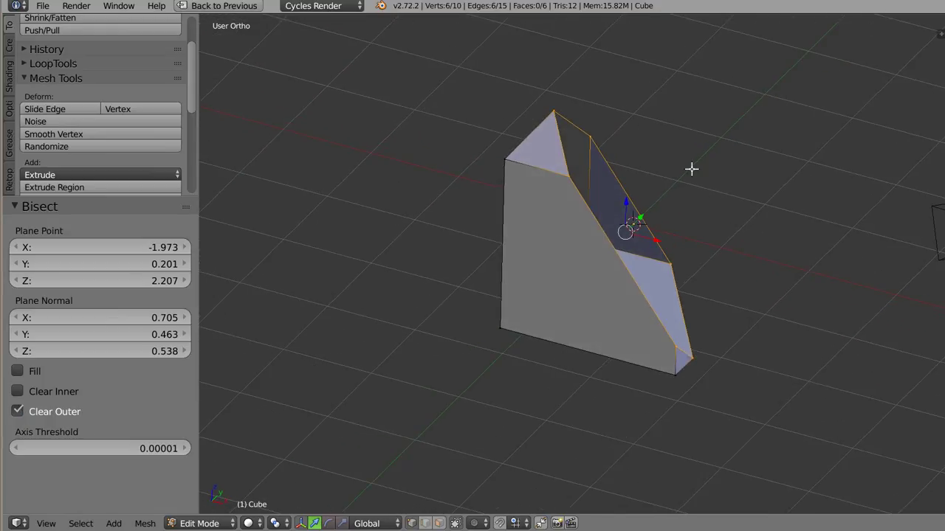
click(53, 393)
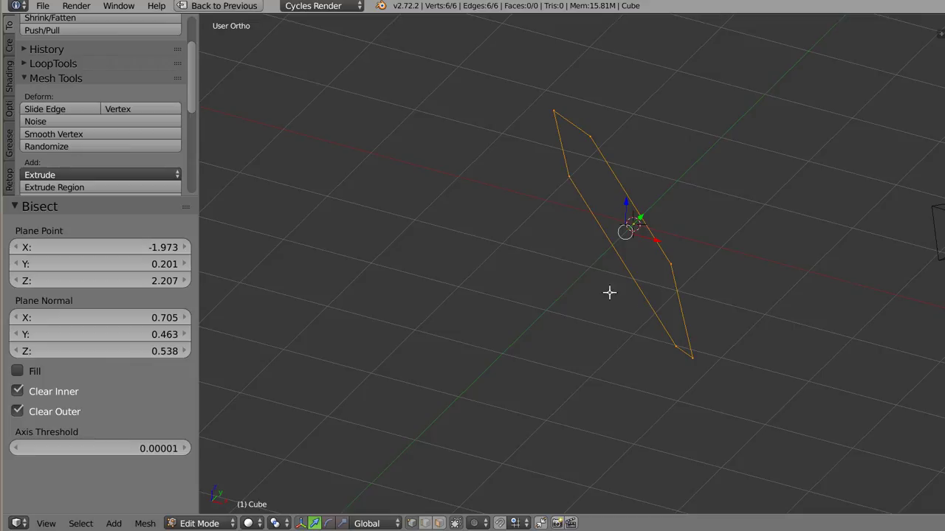
click(18, 391)
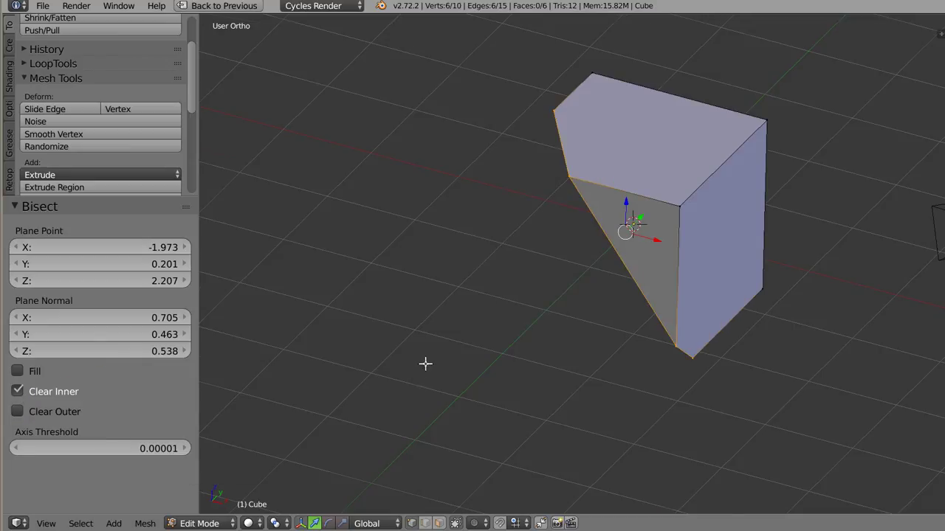
mouse_move(425, 363)
middle_down()
mouse_move(533, 285)
mouse_move(487, 332)
mouse_move(442, 354)
middle_up()
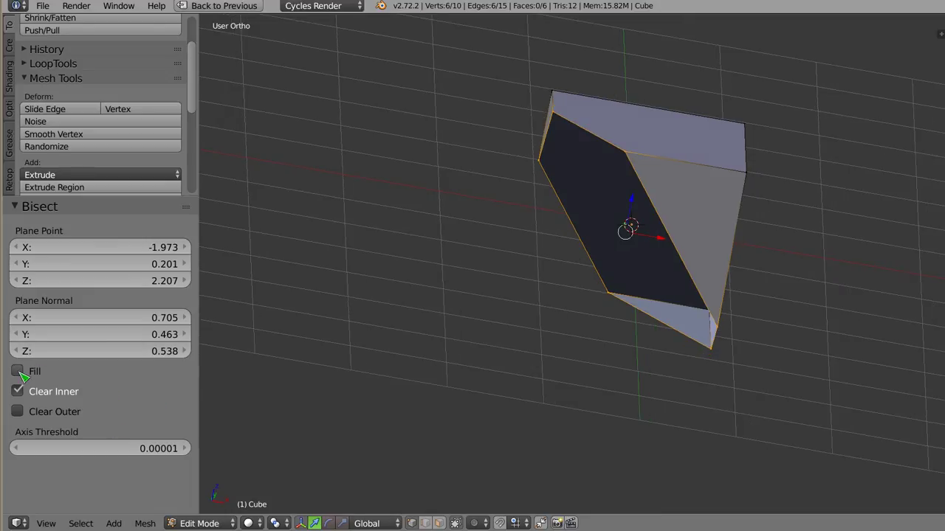
- Enable Fill to cap the cut with a new face and view it head-on
click(19, 372)
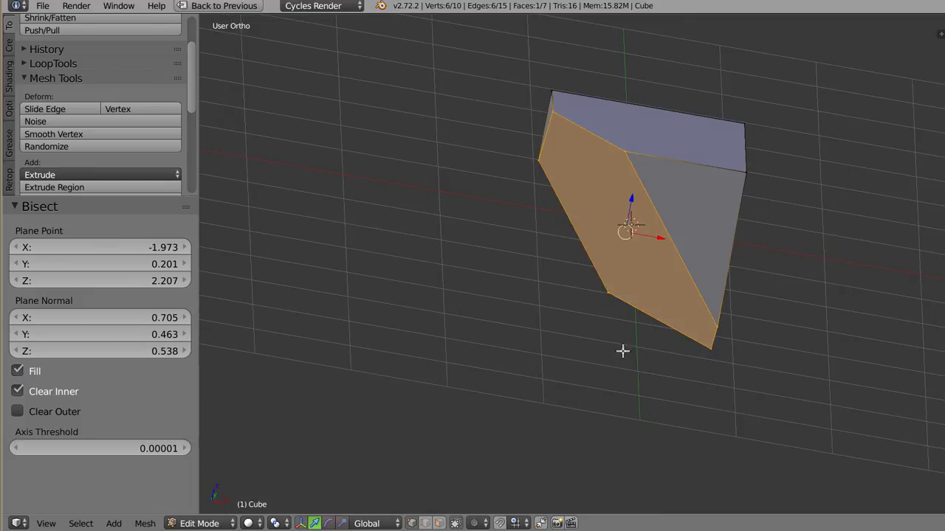
mouse_move(622, 351)
middle_down()
mouse_move(696, 362)
mouse_move(774, 238)
mouse_move(681, 103)
mouse_move(729, 52)
mouse_move(683, 327)
mouse_move(684, 362)
mouse_move(693, 358)
middle_up()
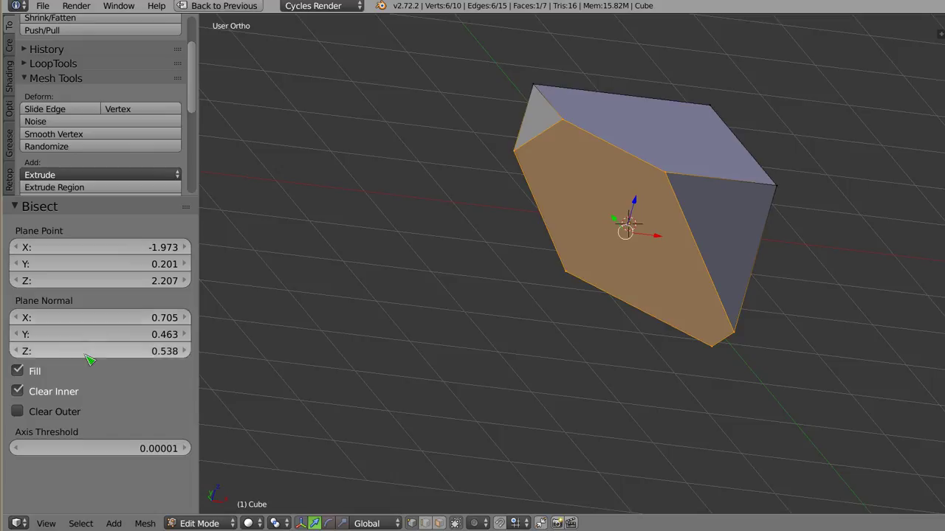
click(99, 246)
- Set the Bisect Plane Point to 0, 0, 0
text(0)
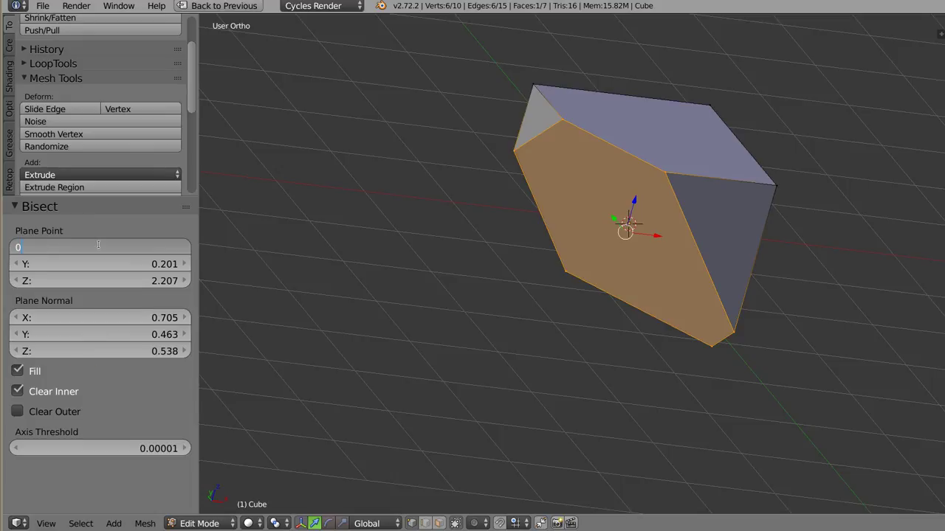
key(Tab)
text(0)
key(Tab)
text(0)
key(Return)
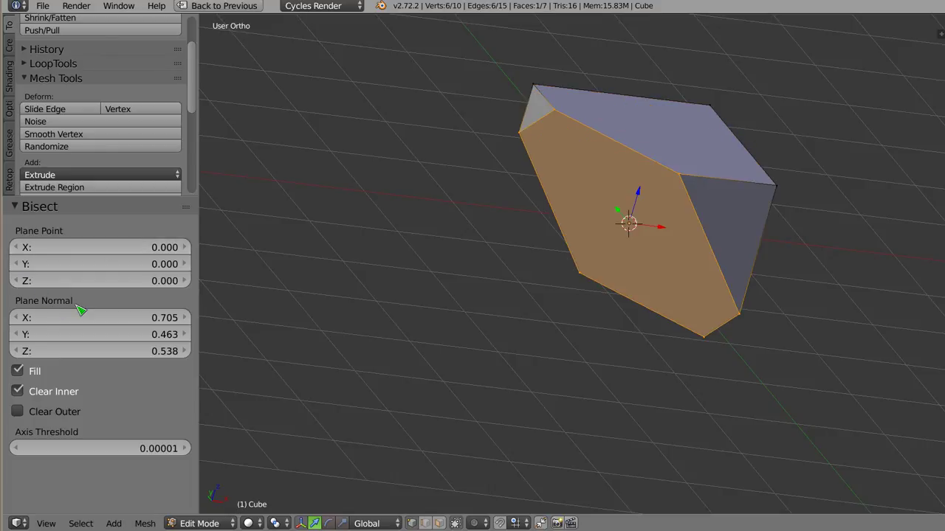
- Set the Plane Normal to 0, 0, 2 for a horizontal cut
click(129, 318)
text(0)
key(Return)
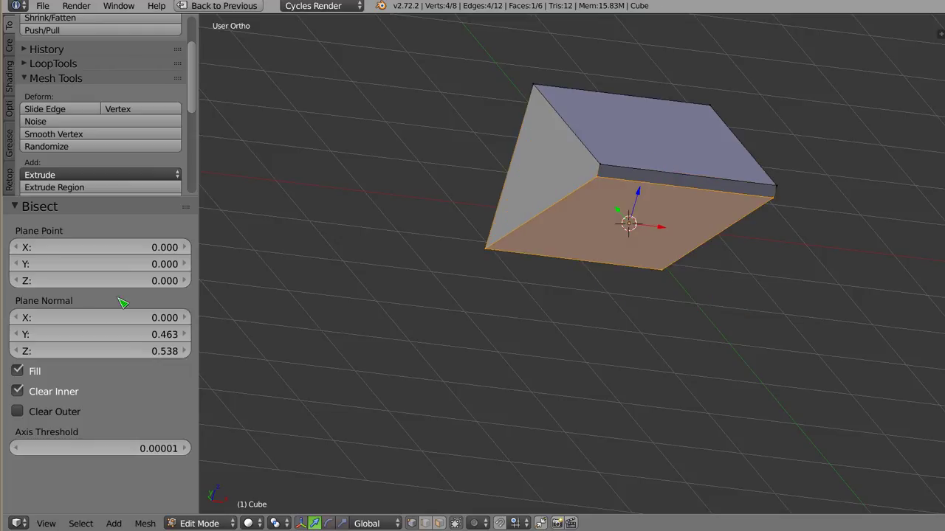
click(112, 337)
text(0)
key(Return)
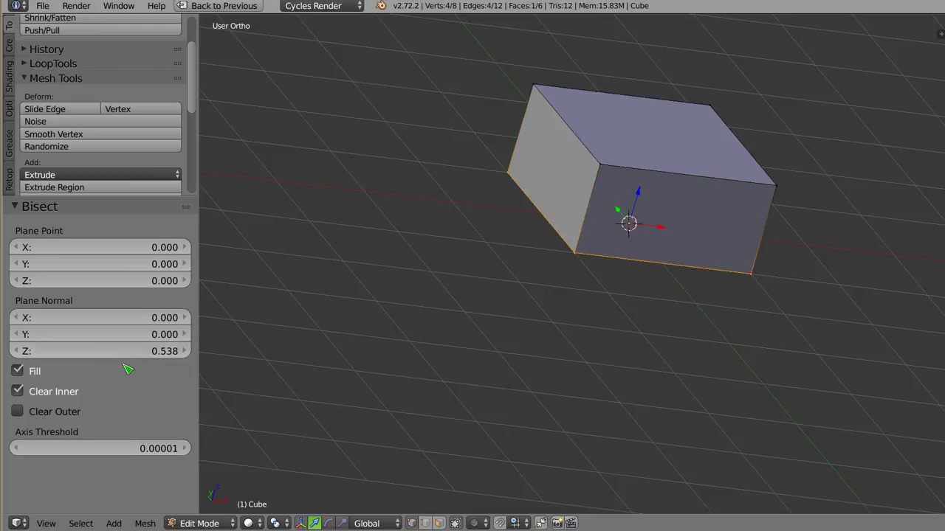
click(121, 351)
key(Return)
- Switch to Front Ortho view and frame the remaining upper half of the cube
middle_drag(704, 367, 583, 198)
key(KP_1)
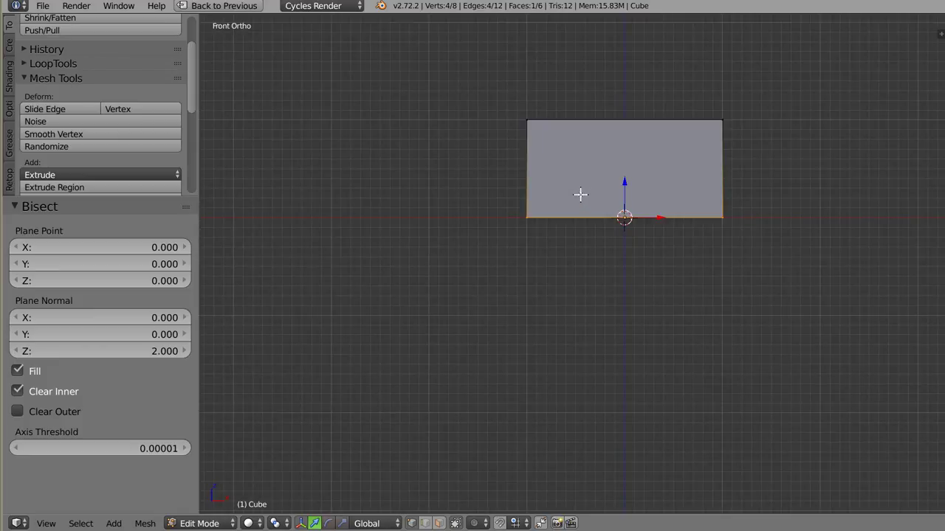
scroll(633, 182, up, 5)
shift+middle_drag(639, 211, 628, 243)
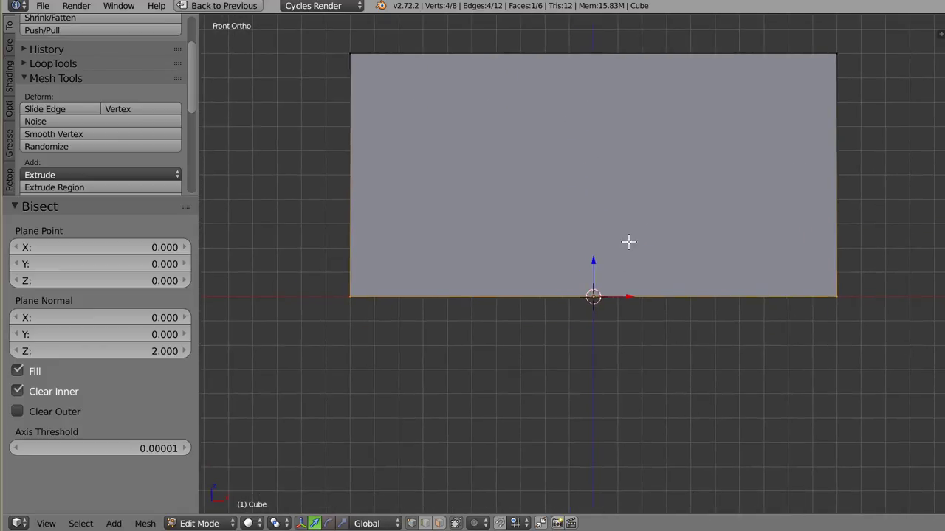
scroll(614, 273, down, 2)
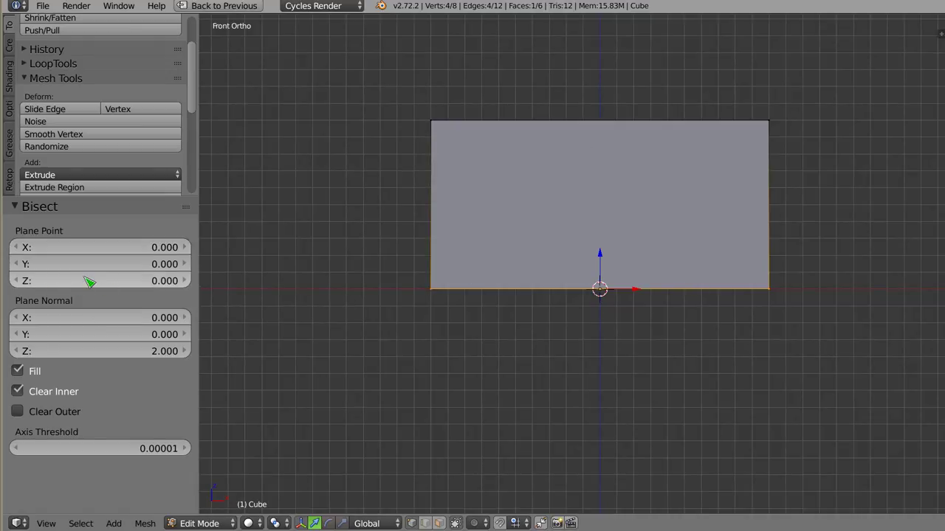
- Turn Fill off, set Plane Point Z to -0.010 and Plane Normal X to 1.480
mouse_move(90, 281)
mouse_down()
mouse_move(147, 281)
mouse_move(121, 281)
mouse_up()
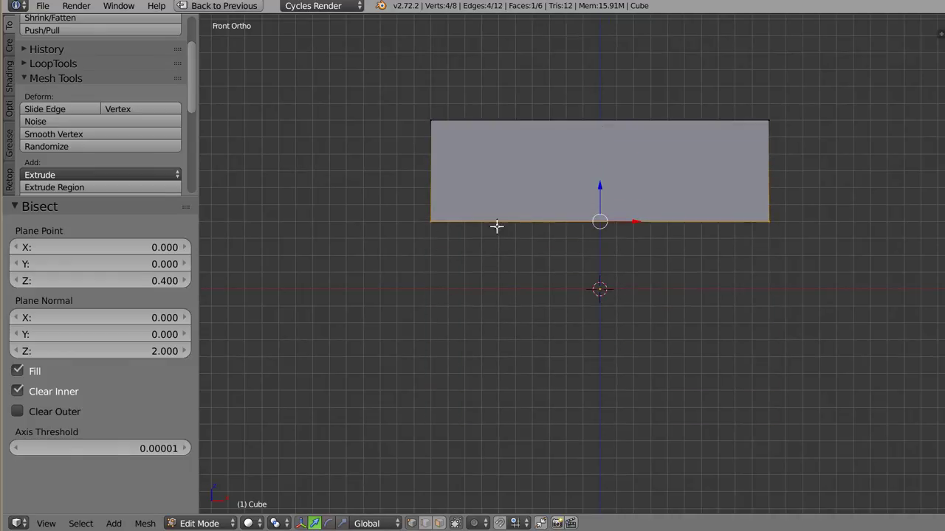
middle_drag(496, 226, 582, 155)
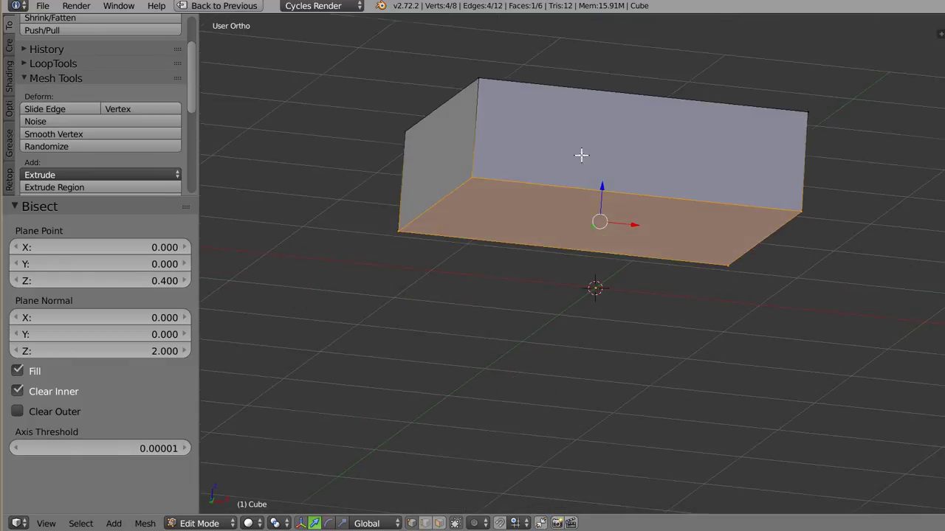
click(34, 371)
drag(118, 281, 118, 281)
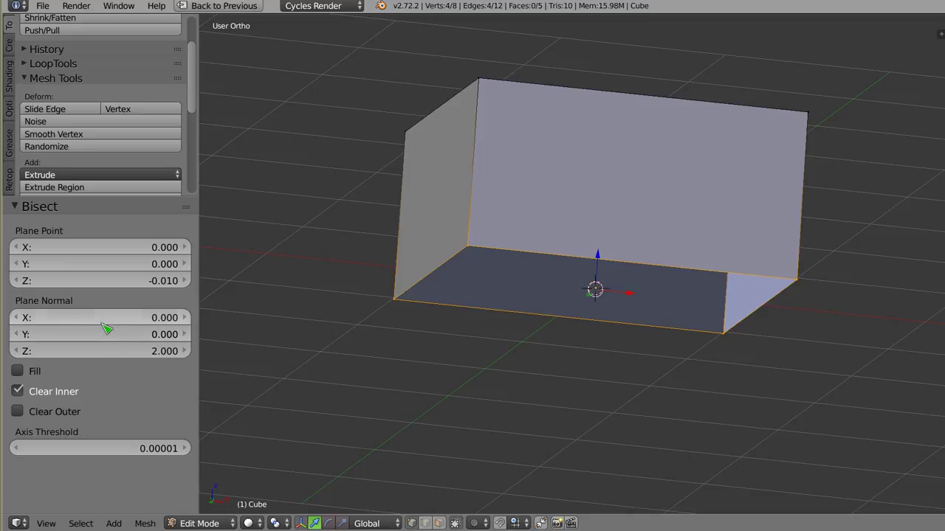
mouse_move(105, 318)
mouse_down()
mouse_move(170, 319)
mouse_move(49, 318)
mouse_move(148, 318)
mouse_up()
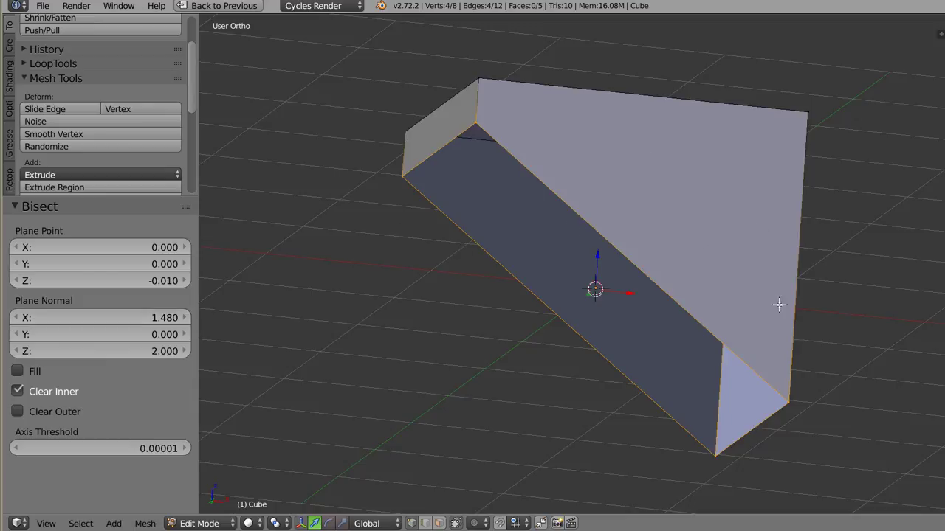
- Return to Object Mode and delete the cut cube
key(Tab)
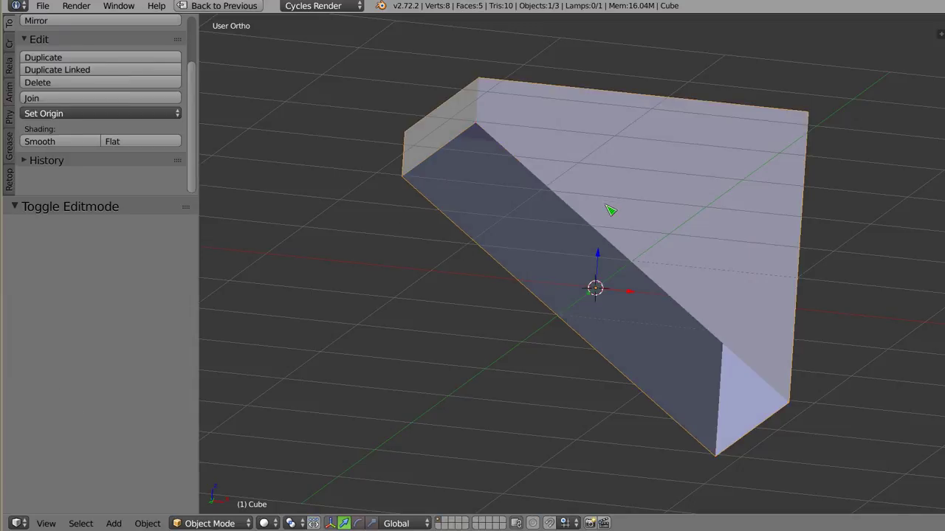
click(604, 204)
key(z)
key(Home)
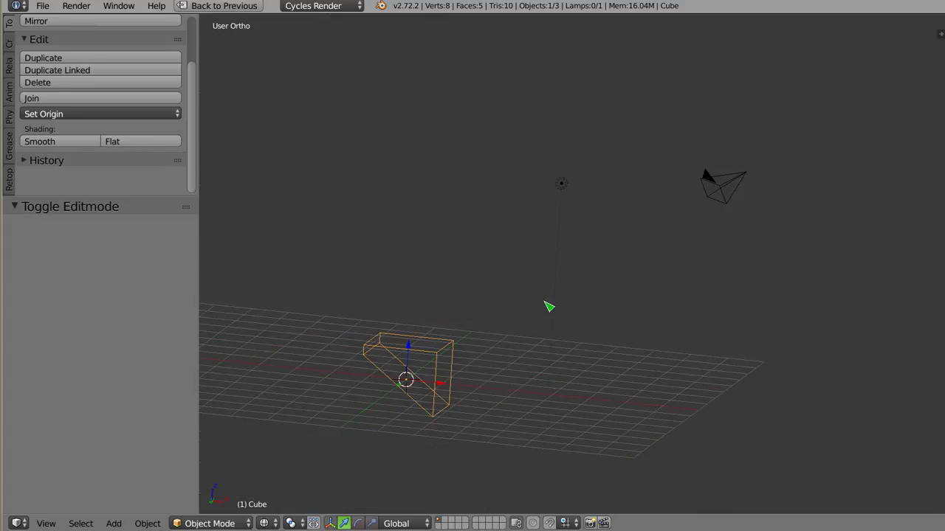
shift+middle_drag(424, 373, 557, 296)
key(x)
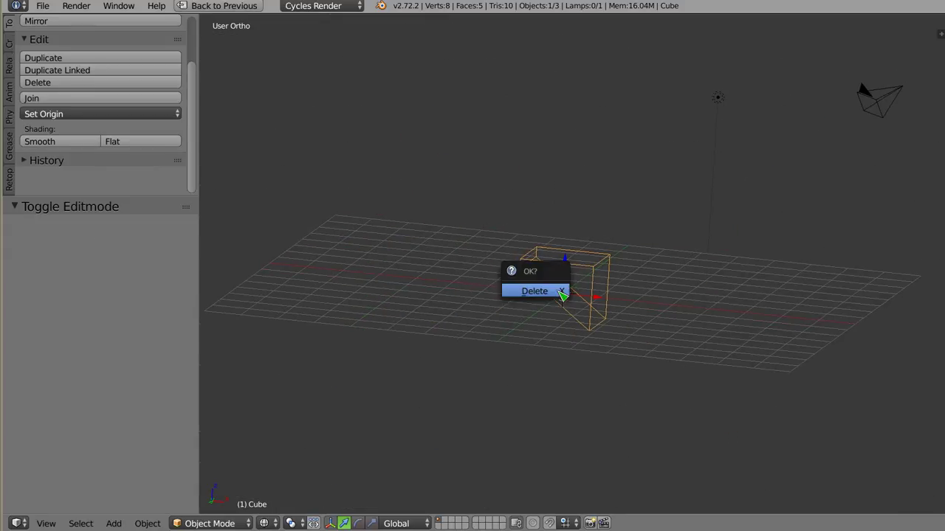
click(560, 294)
- Add a Suzanne monkey head with a level-2 Subdivision Surface (Ctrl+2)
key(shift+a)
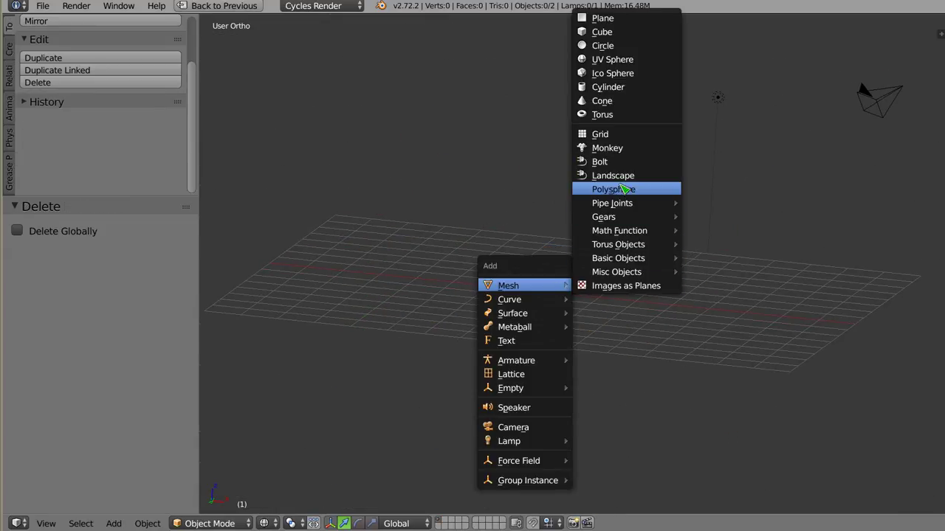
click(622, 151)
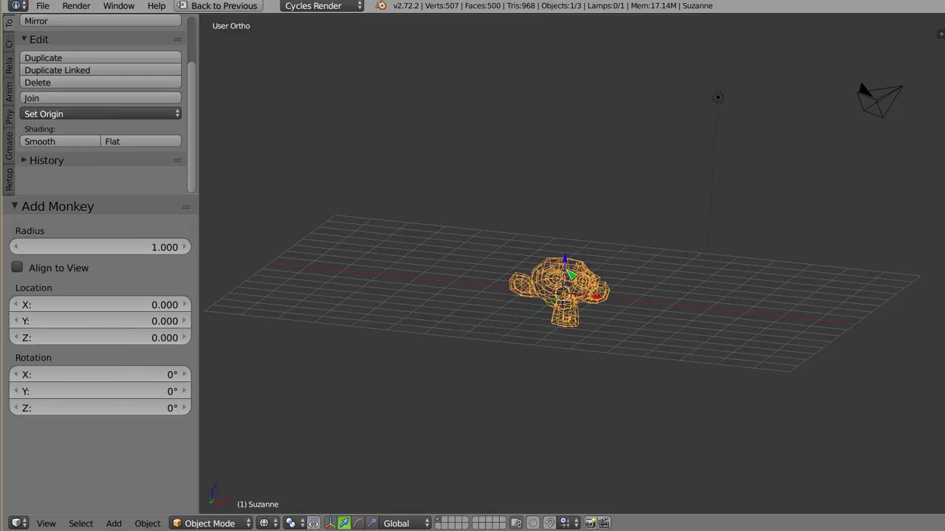
key(ctrl+2)
key(Tab)
key(KP_Decimal)
key(z)
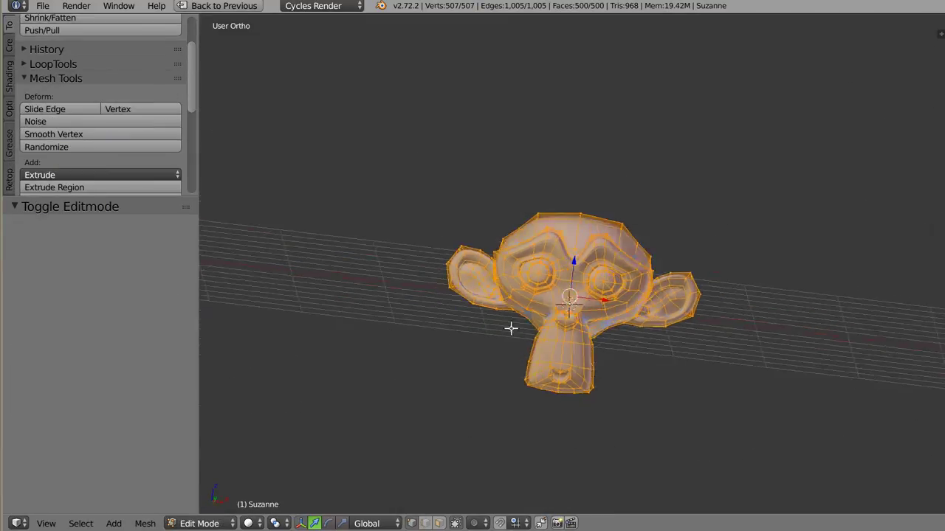
key(Tab)
- Apply the monkey's Subdivision Surface modifier from the Modifiers tab
middle_drag(510, 328, 594, 322)
key(ctrl+Up)
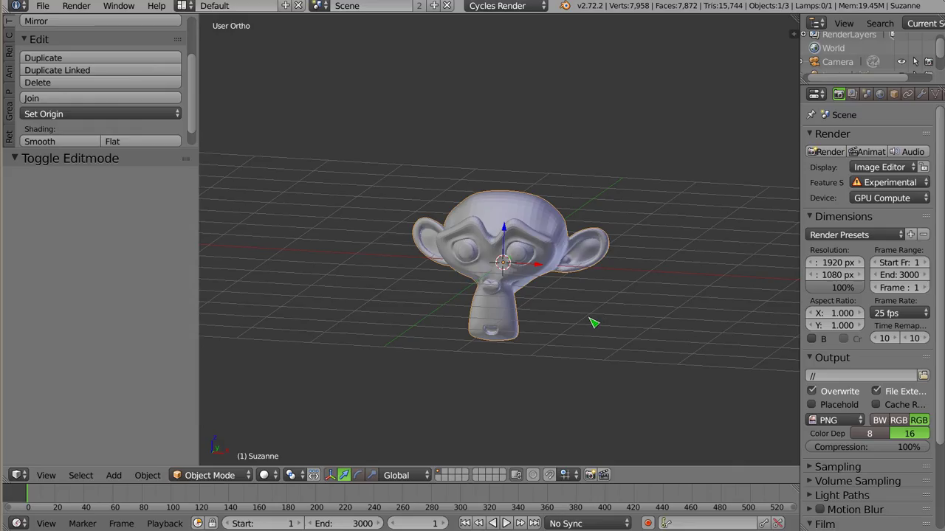
click(920, 94)
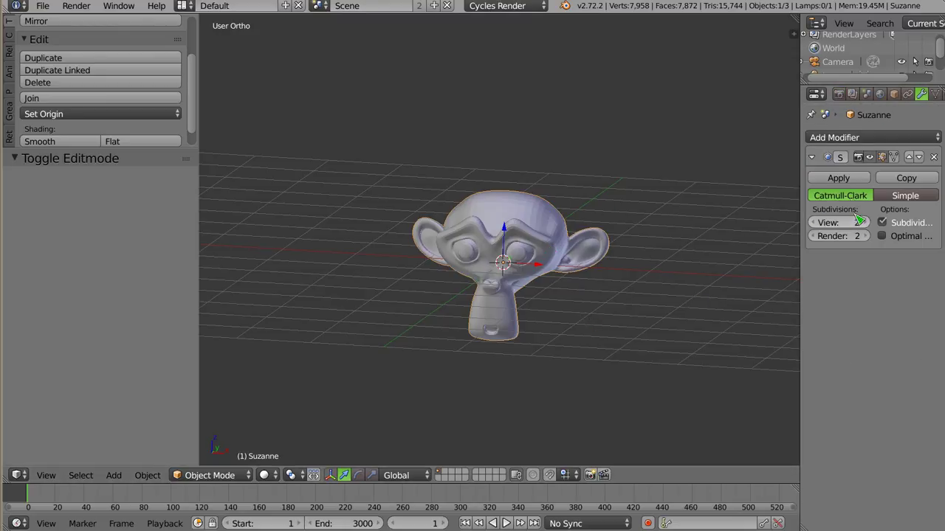
click(842, 178)
key(ctrl+Up)
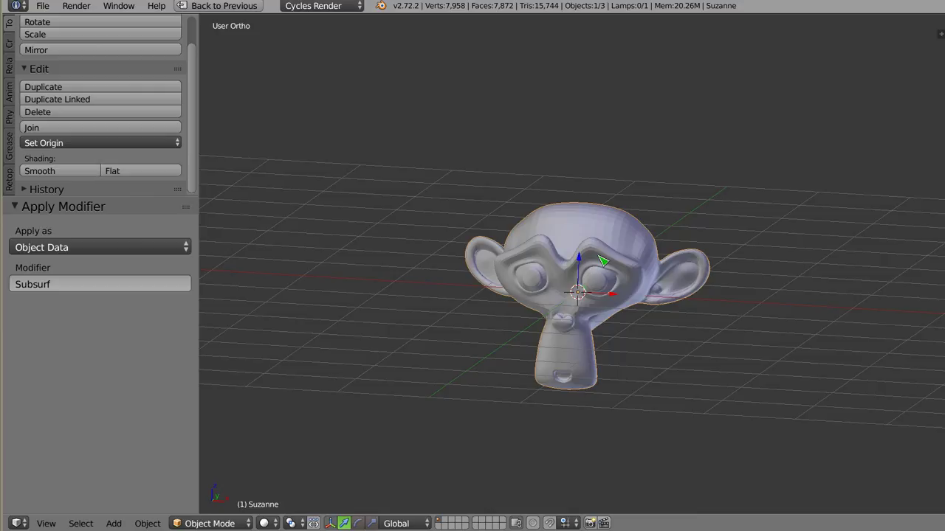
- Switch the subdivided monkey head into Edit Mode and frame it in the viewport
key(Tab)
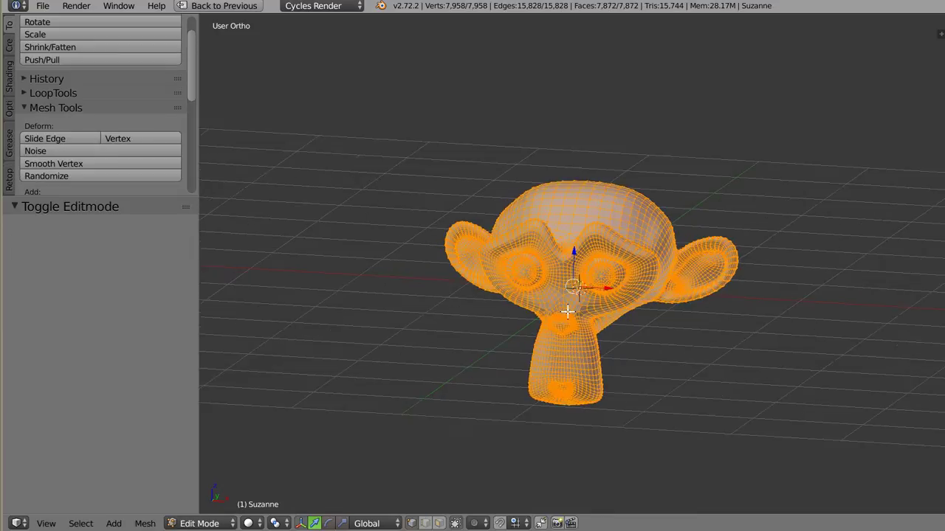
scroll(569, 280, up, 3)
middle_drag(569, 280, 575, 279)
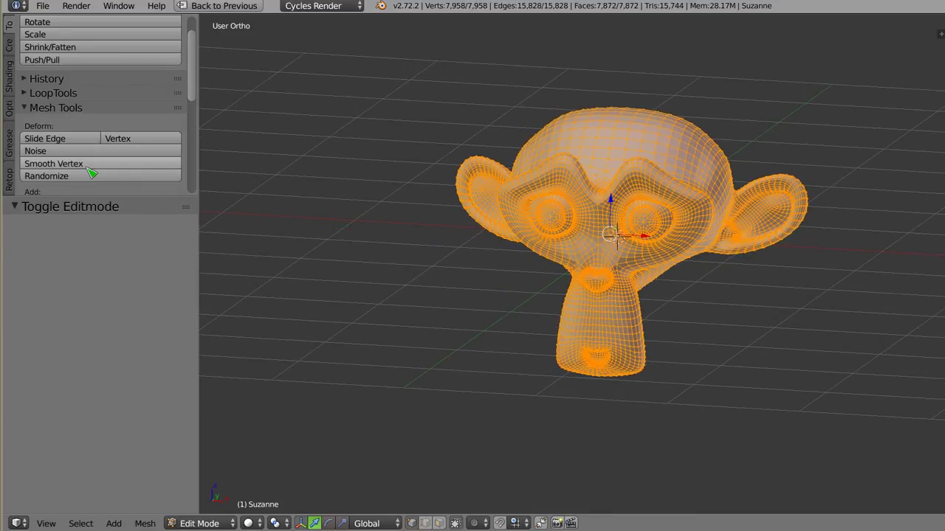
scroll(88, 175, down, 2)
scroll(87, 146, down, 4)
scroll(83, 139, down, 1)
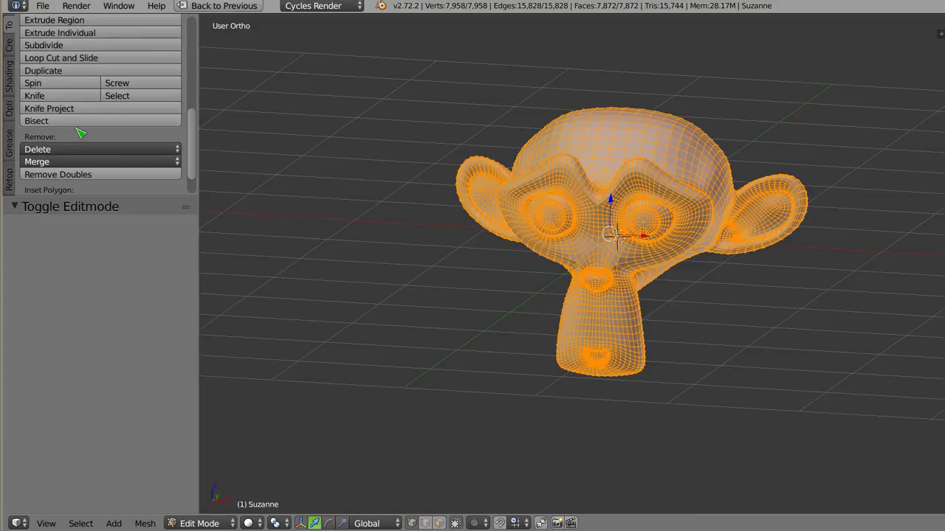
- Start the Bisect tool again from a side view of the monkey
click(77, 118)
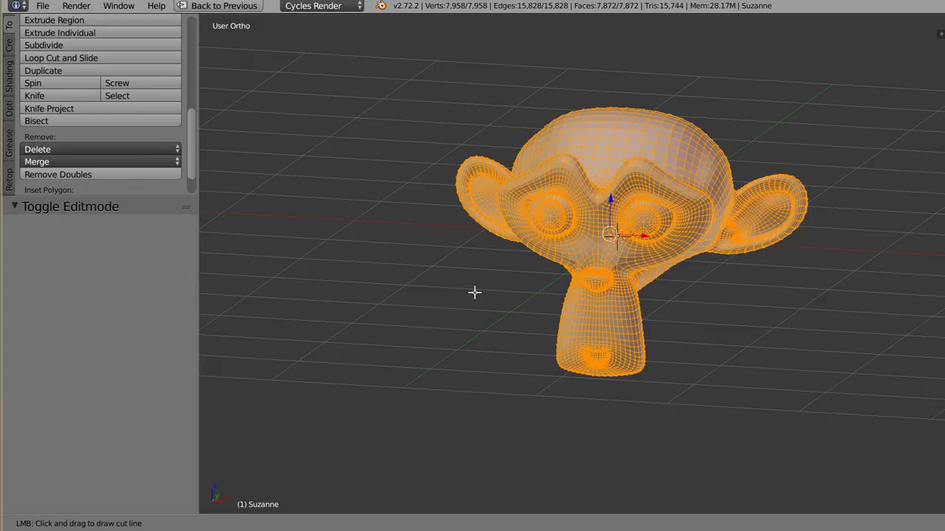
key(Escape)
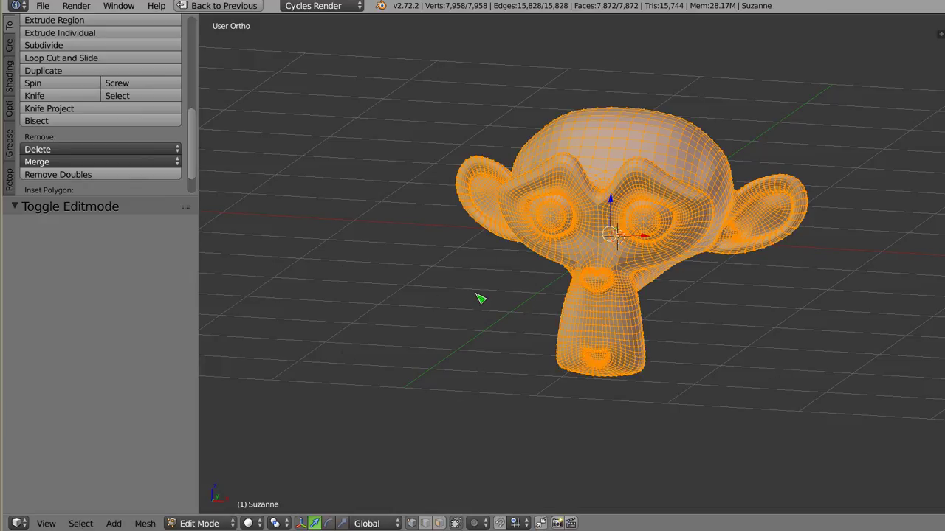
mouse_move(587, 325)
middle_down()
mouse_move(421, 314)
mouse_move(577, 296)
middle_up()
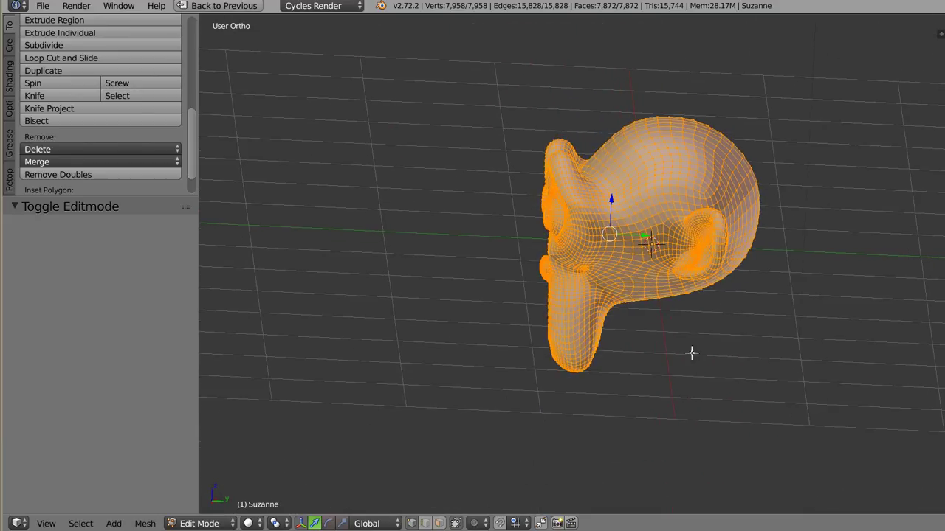
click(59, 121)
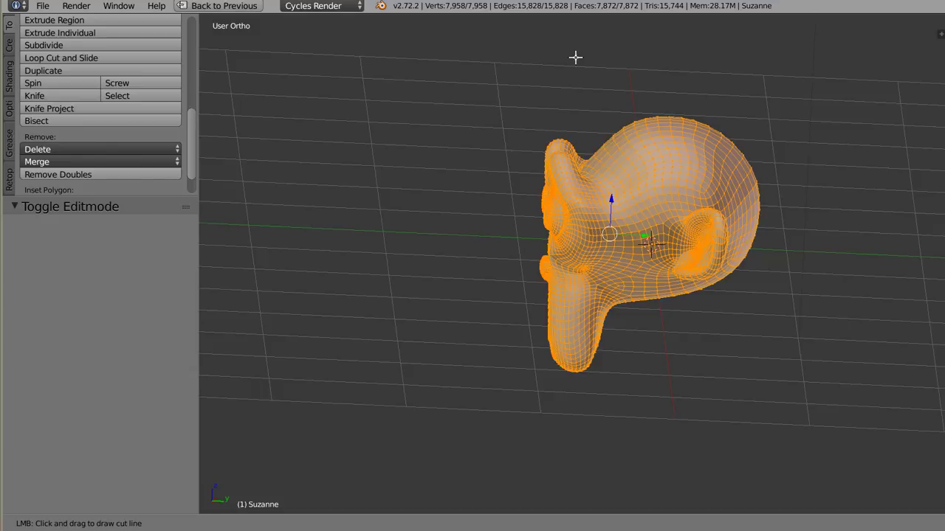
- Bisect the head with a vertical cut and enable Clear Outer, leaving an 84-vertex outline loop
mouse_move(576, 57)
mouse_down()
mouse_move(642, 428)
mouse_move(666, 443)
mouse_up()
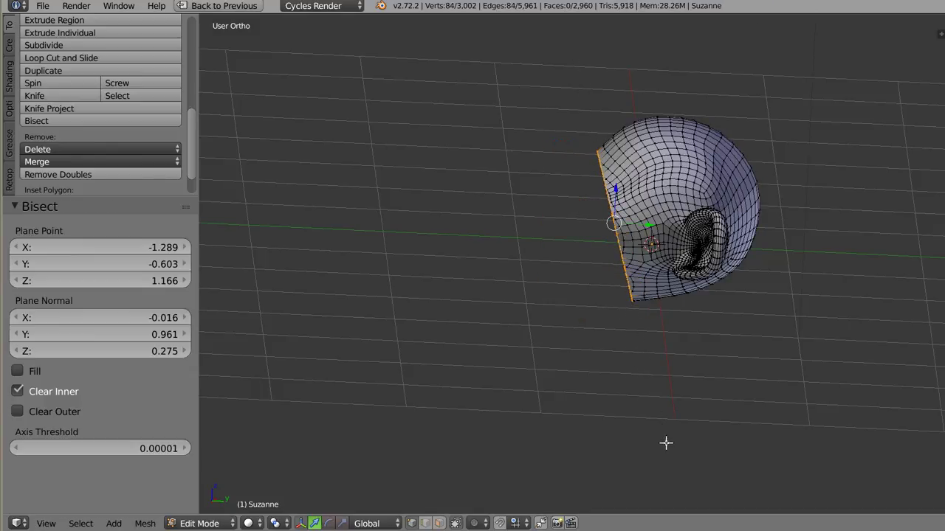
mouse_move(508, 285)
middle_down()
mouse_move(706, 243)
mouse_move(679, 184)
mouse_move(660, 188)
mouse_move(671, 276)
mouse_move(684, 272)
mouse_move(514, 229)
middle_up()
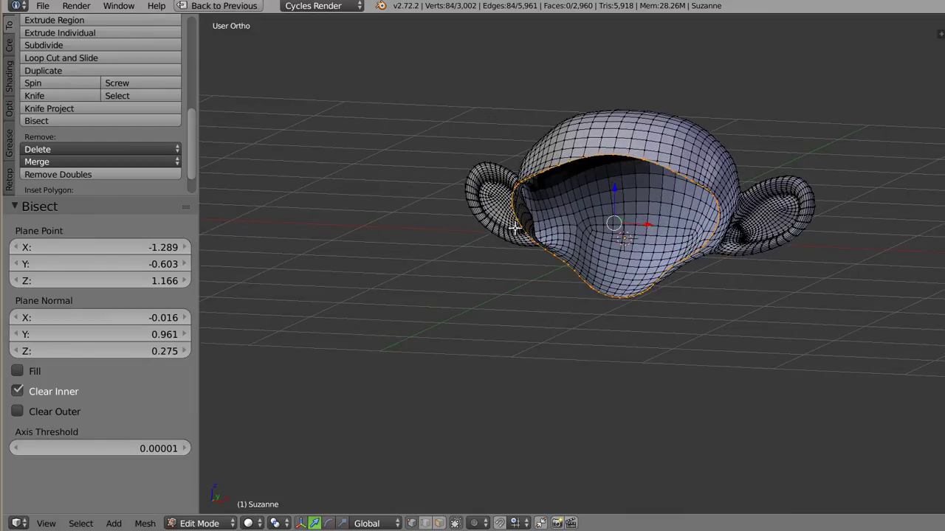
click(17, 412)
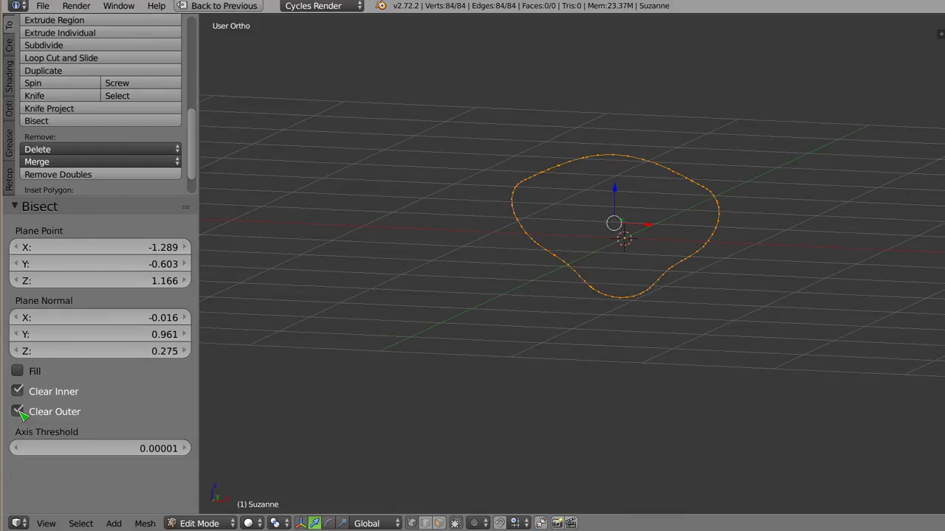
mouse_move(592, 268)
middle_down()
mouse_move(475, 318)
mouse_move(518, 314)
mouse_move(551, 297)
middle_up()
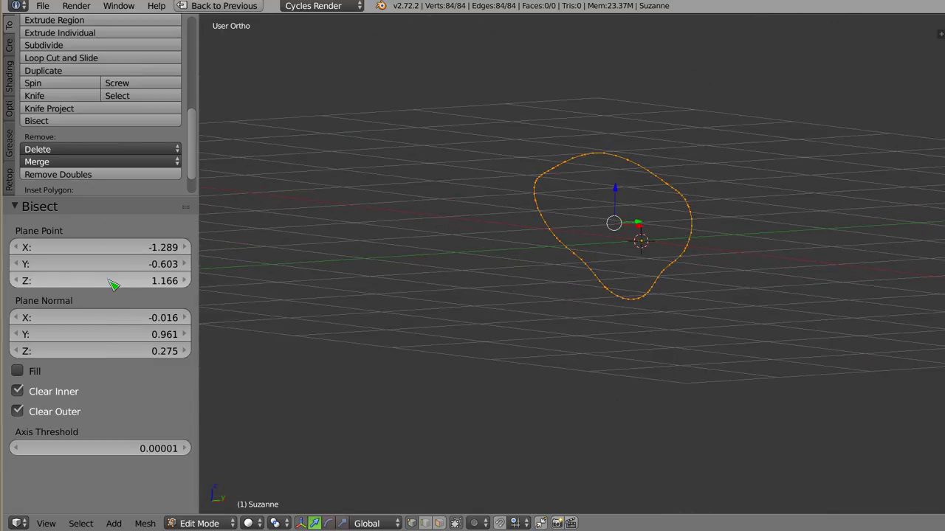
- Lower the Bisect plane point Z to -0.414 and orbit to inspect the bisected head
mouse_move(111, 281)
mouse_down()
mouse_move(39, 280)
mouse_move(296, 280)
mouse_up()
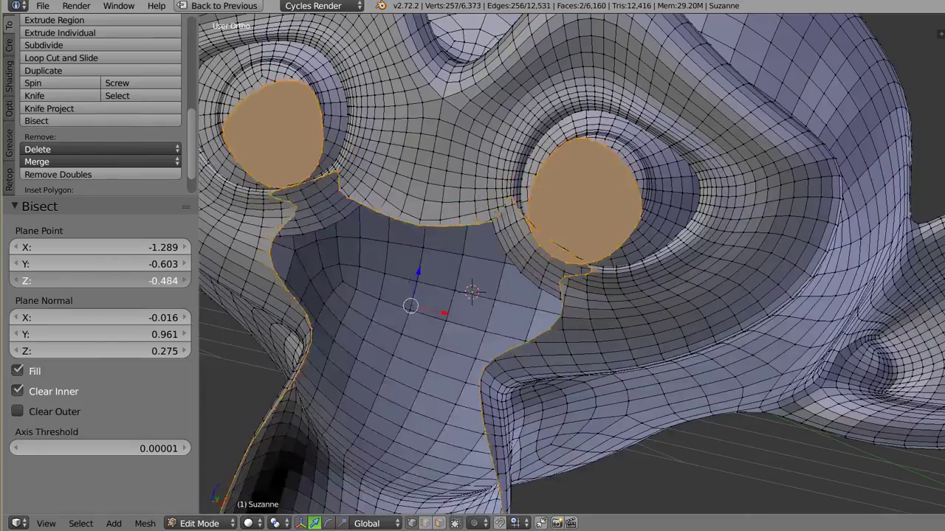
drag(103, 280, 93, 280)
scroll(472, 295, down, 3)
mouse_move(411, 287)
middle_down()
mouse_move(586, 242)
mouse_move(544, 226)
mouse_move(696, 211)
mouse_move(581, 318)
mouse_move(550, 302)
mouse_move(600, 290)
middle_up()
scroll(585, 242, down, 2)
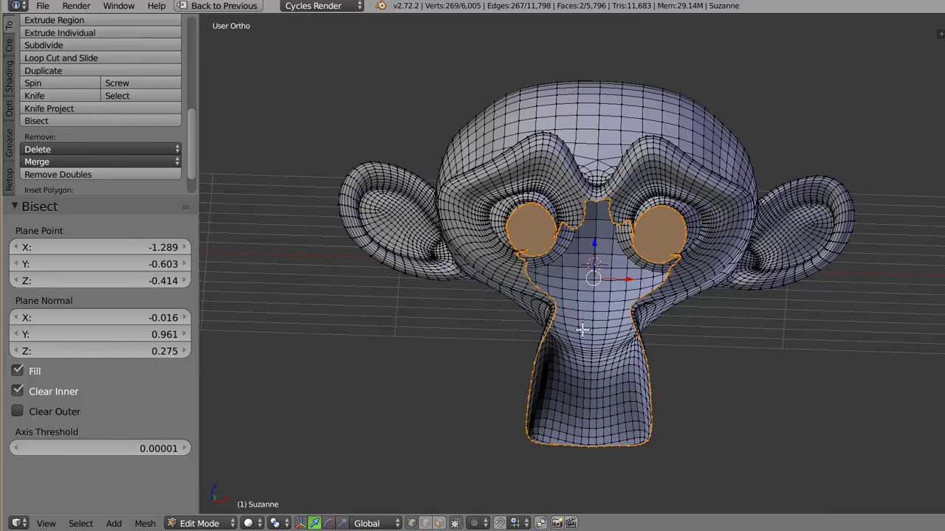
mouse_move(583, 330)
middle_down()
mouse_move(500, 285)
mouse_move(510, 348)
mouse_move(521, 344)
middle_up()
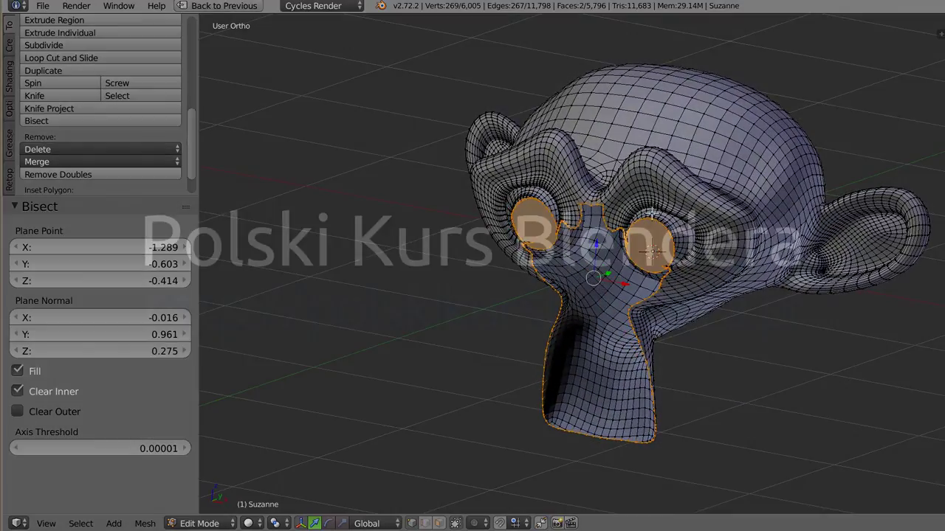